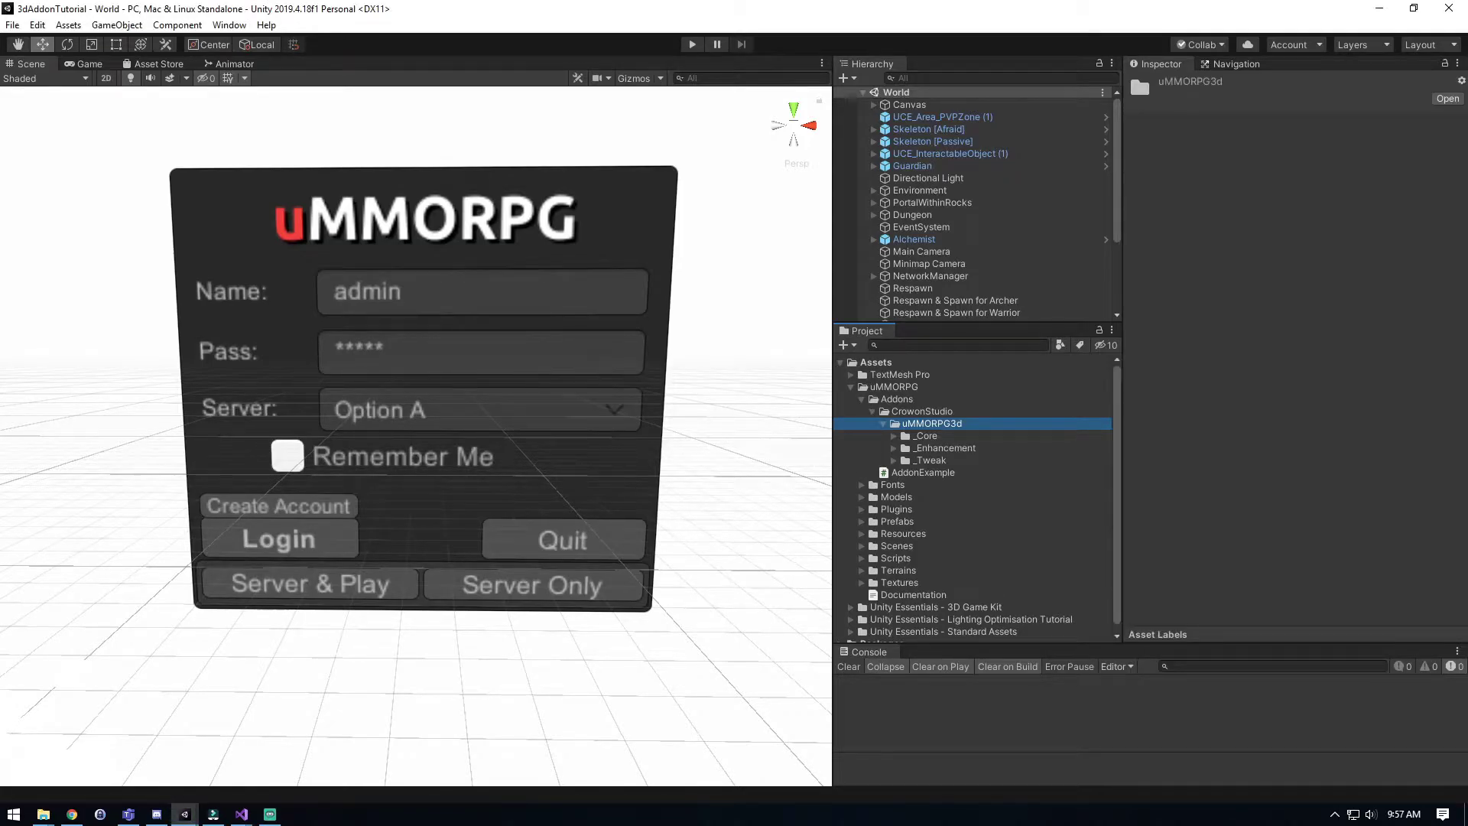
Expand the UCE_AccountUnlockables folder under _Enhancement and open its _readme-AccountUnlockables file from the file explorer to read it.
left_click(944, 448)
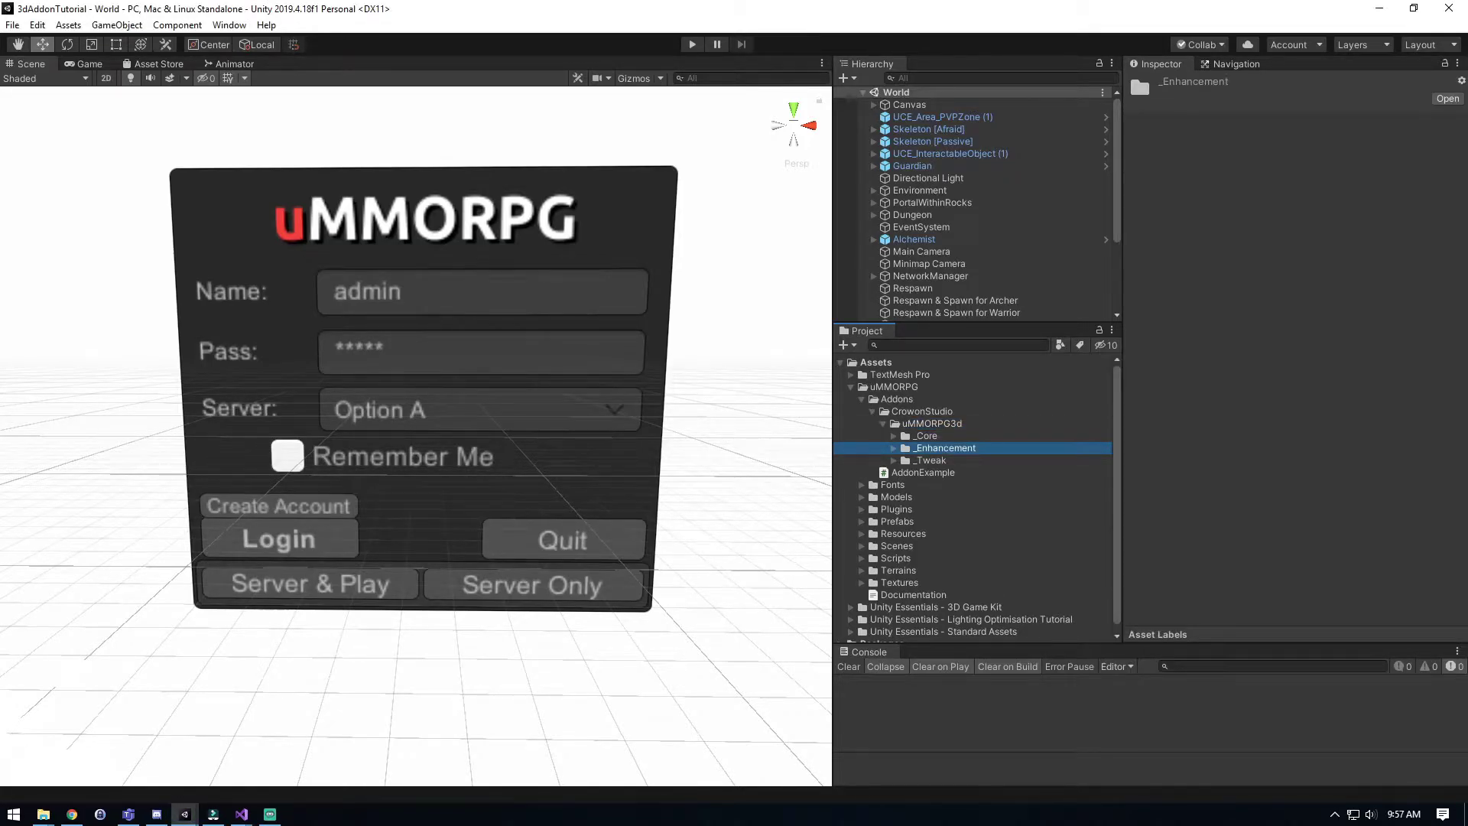
key("Right")
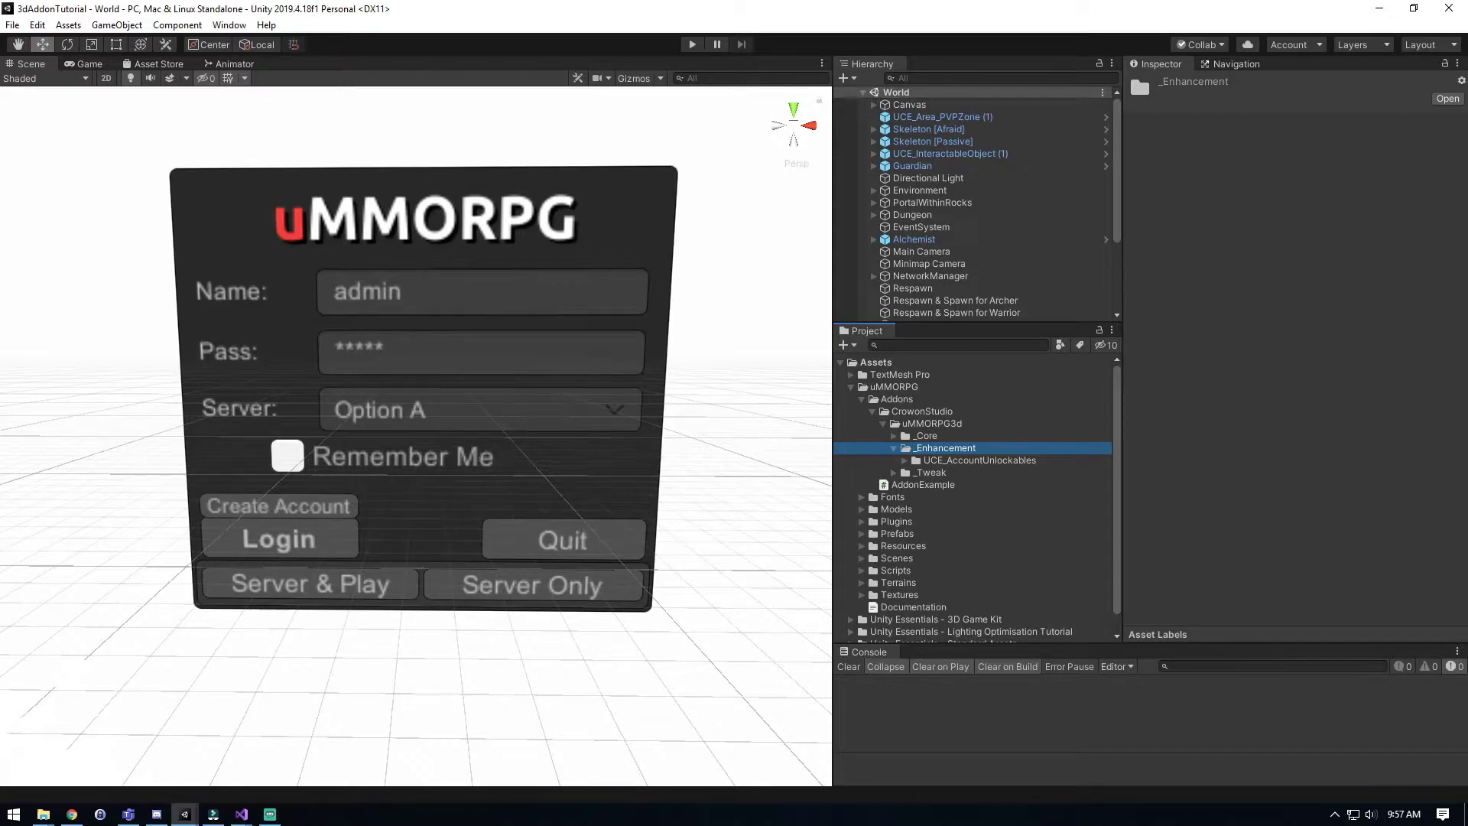
left_click(905, 461)
right_click(950, 498)
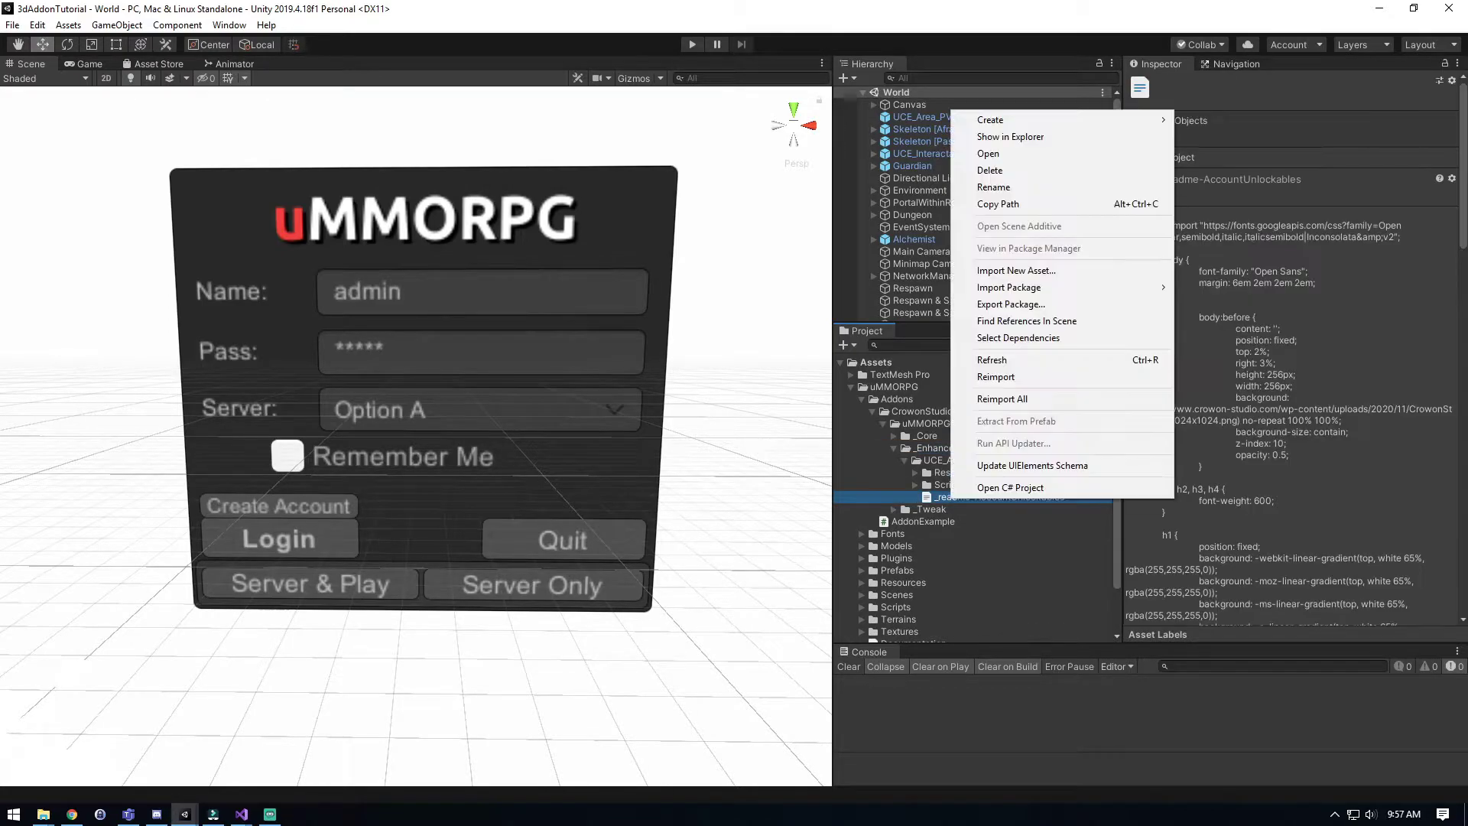
left_click(1008, 138)
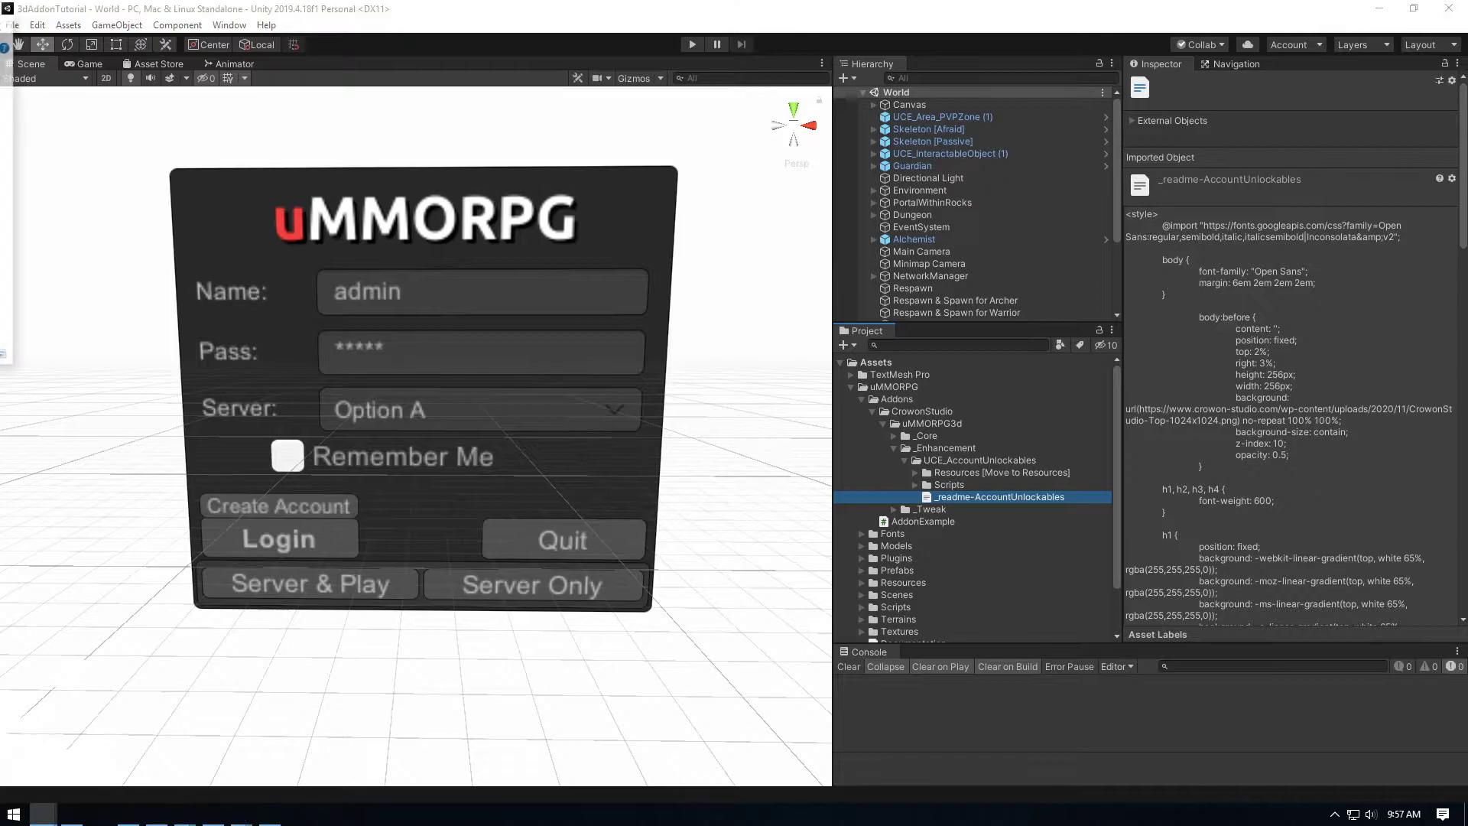
left_click_drag(0, 26, 722, 169)
double_click(540, 284)
left_click(901, 164)
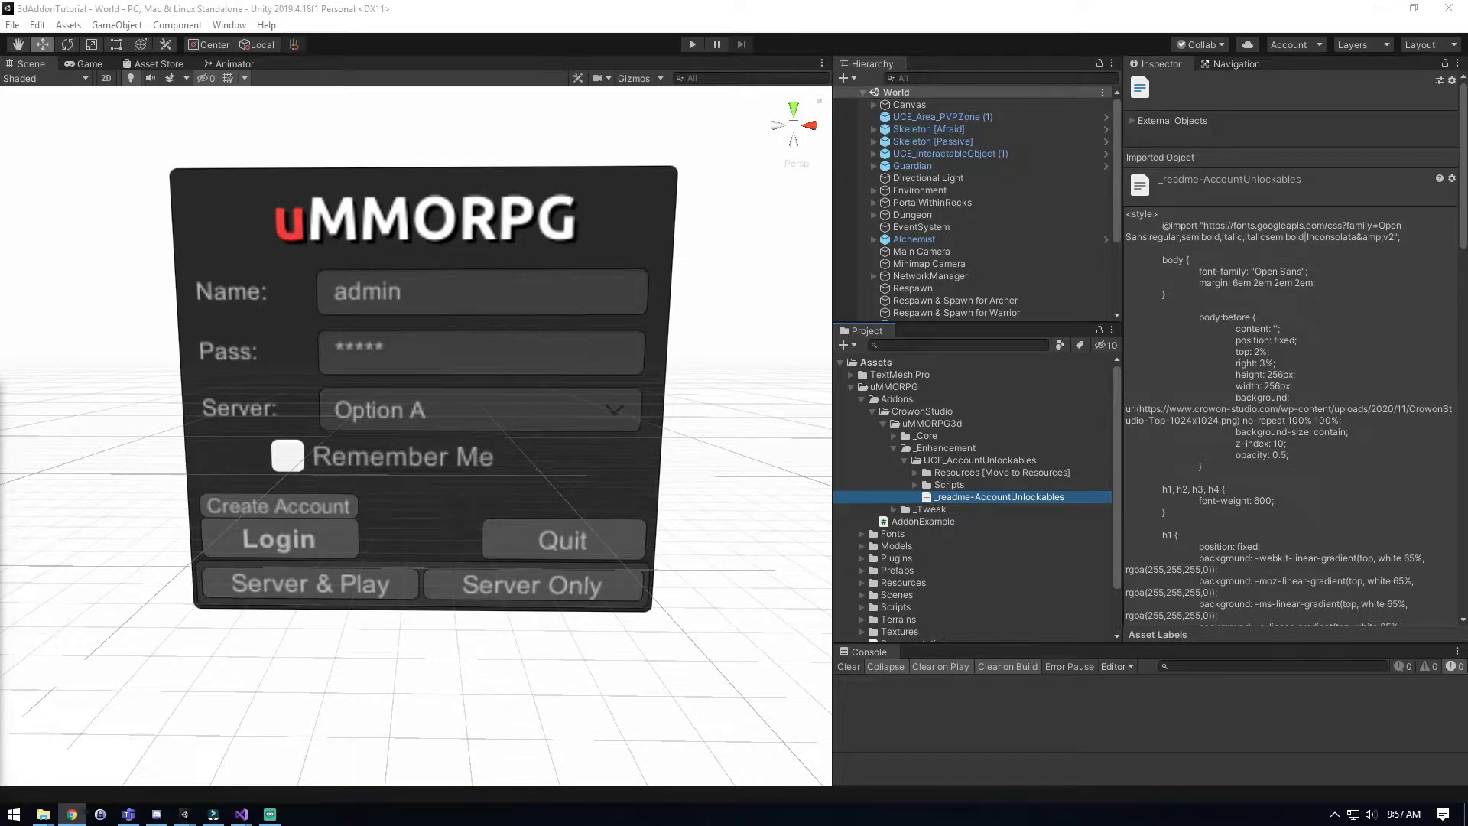
Move the Premium Unlock asset into the uMMORPG Resources/Items folder and delete the emptied "Resources [Move to Resources]" folder.
left_click(1002, 472)
key("Right")
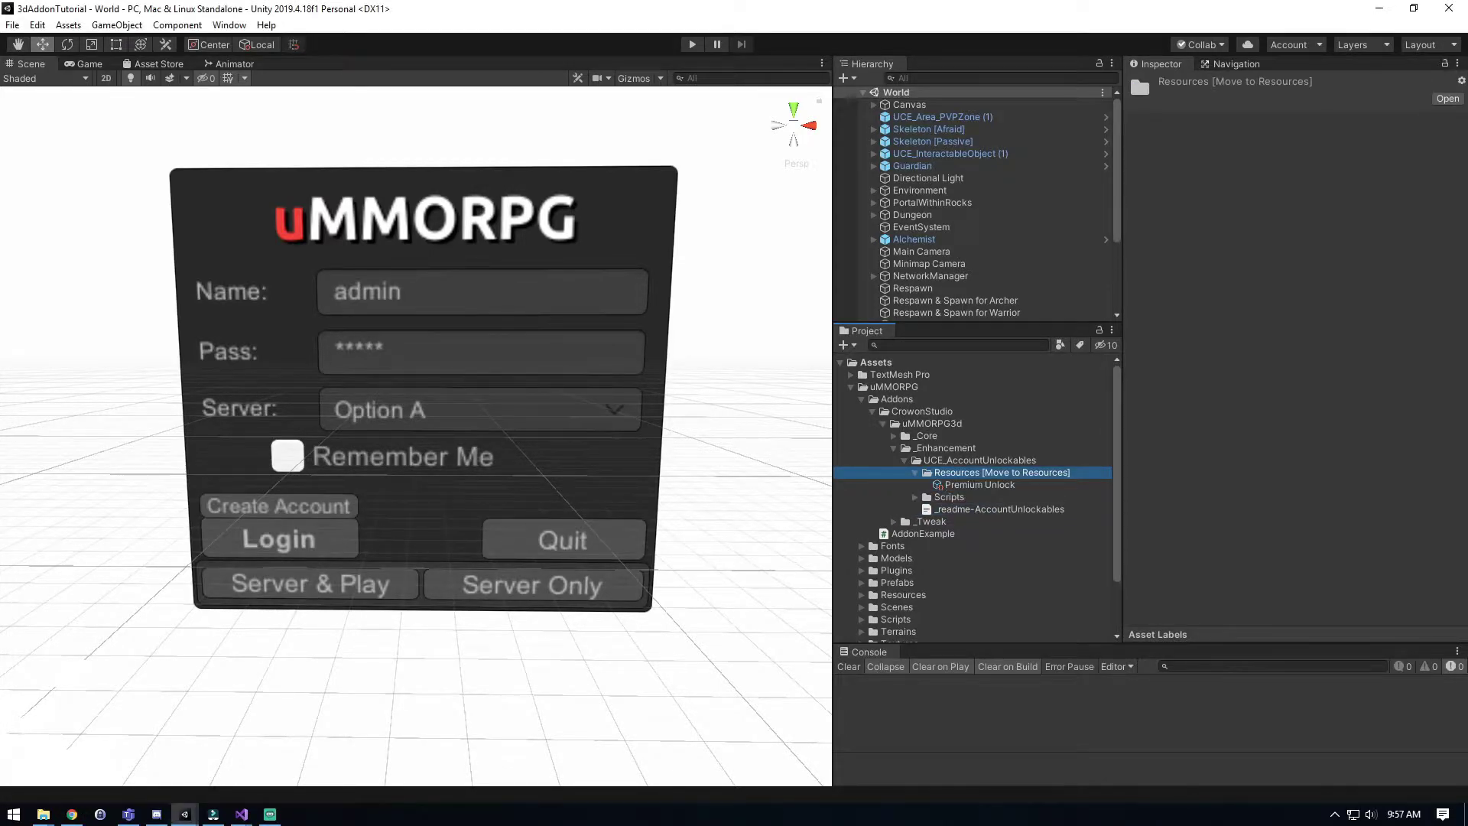
scroll(978, 498, "down", 3)
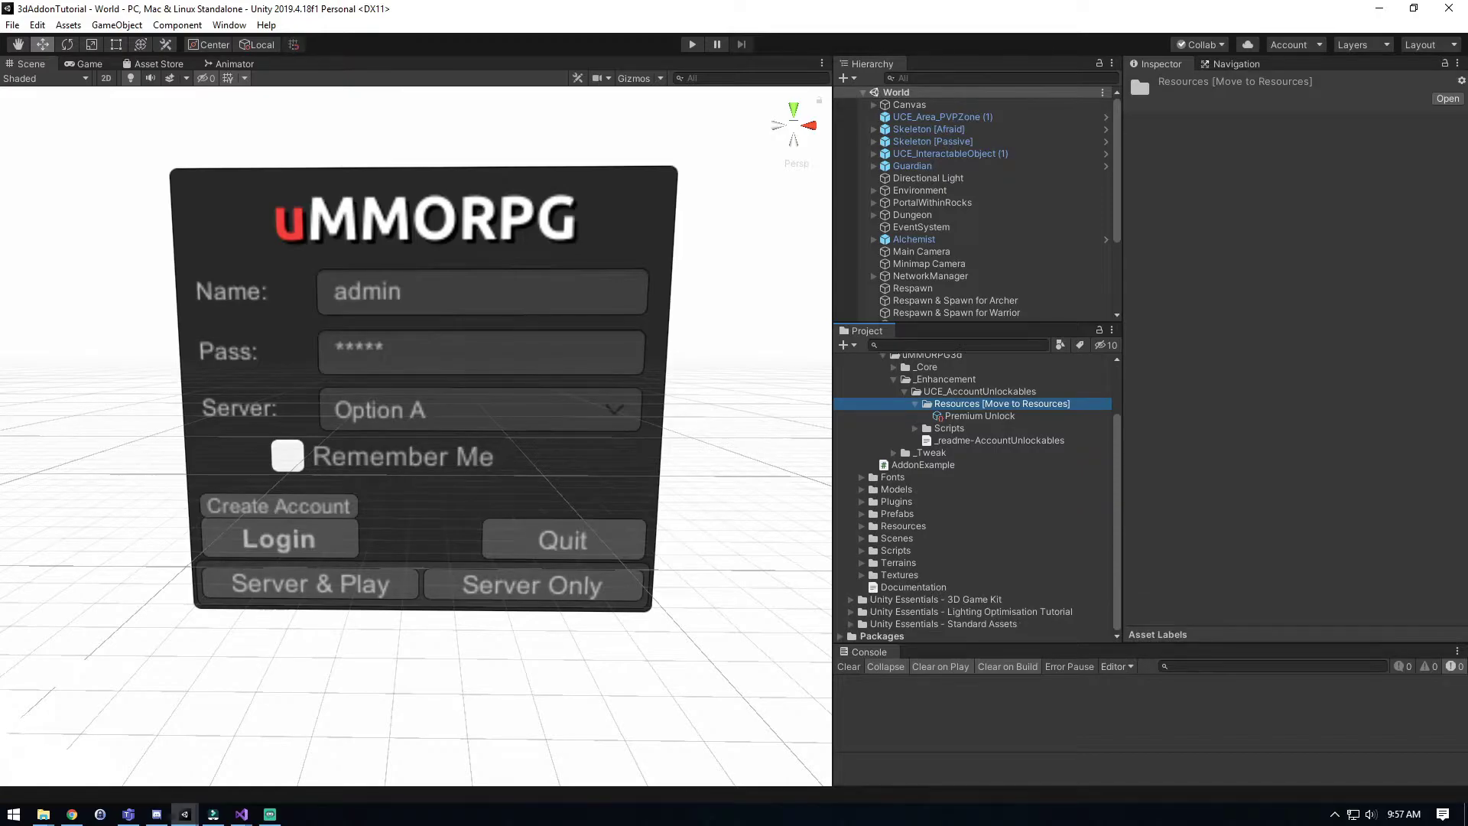
left_click(862, 526)
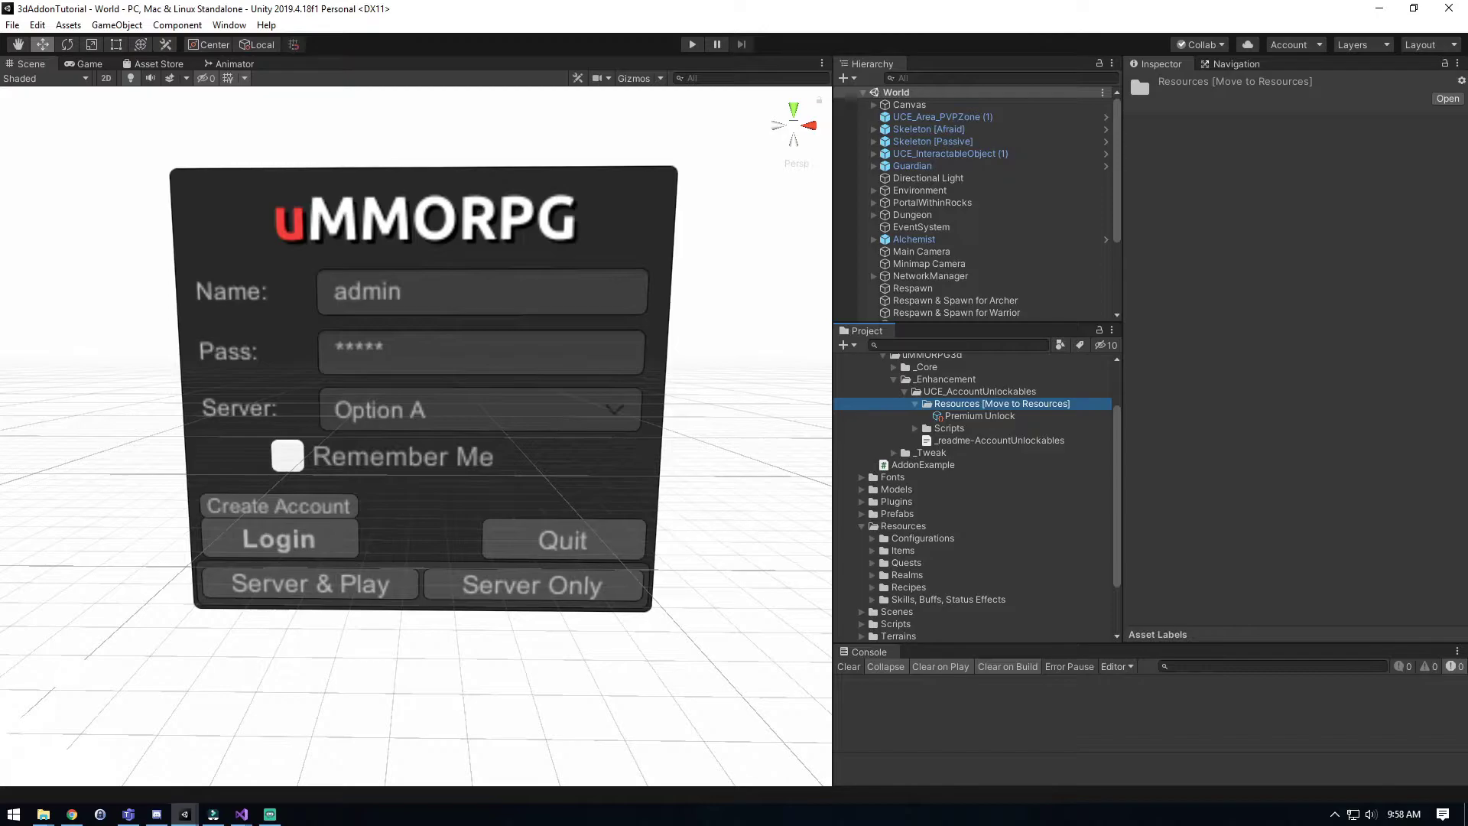
left_click_drag(980, 416, 910, 551)
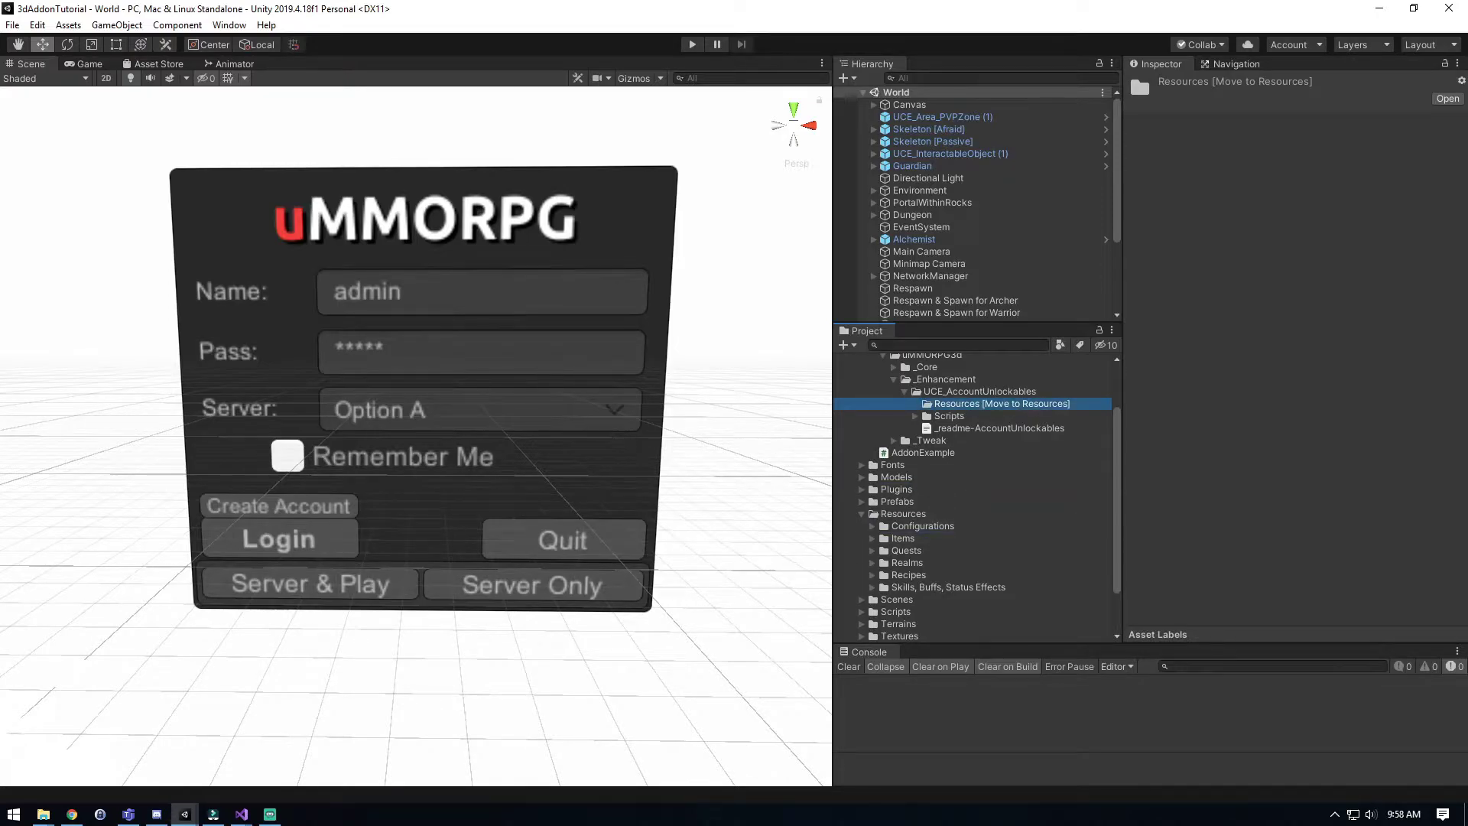
key("Delete")
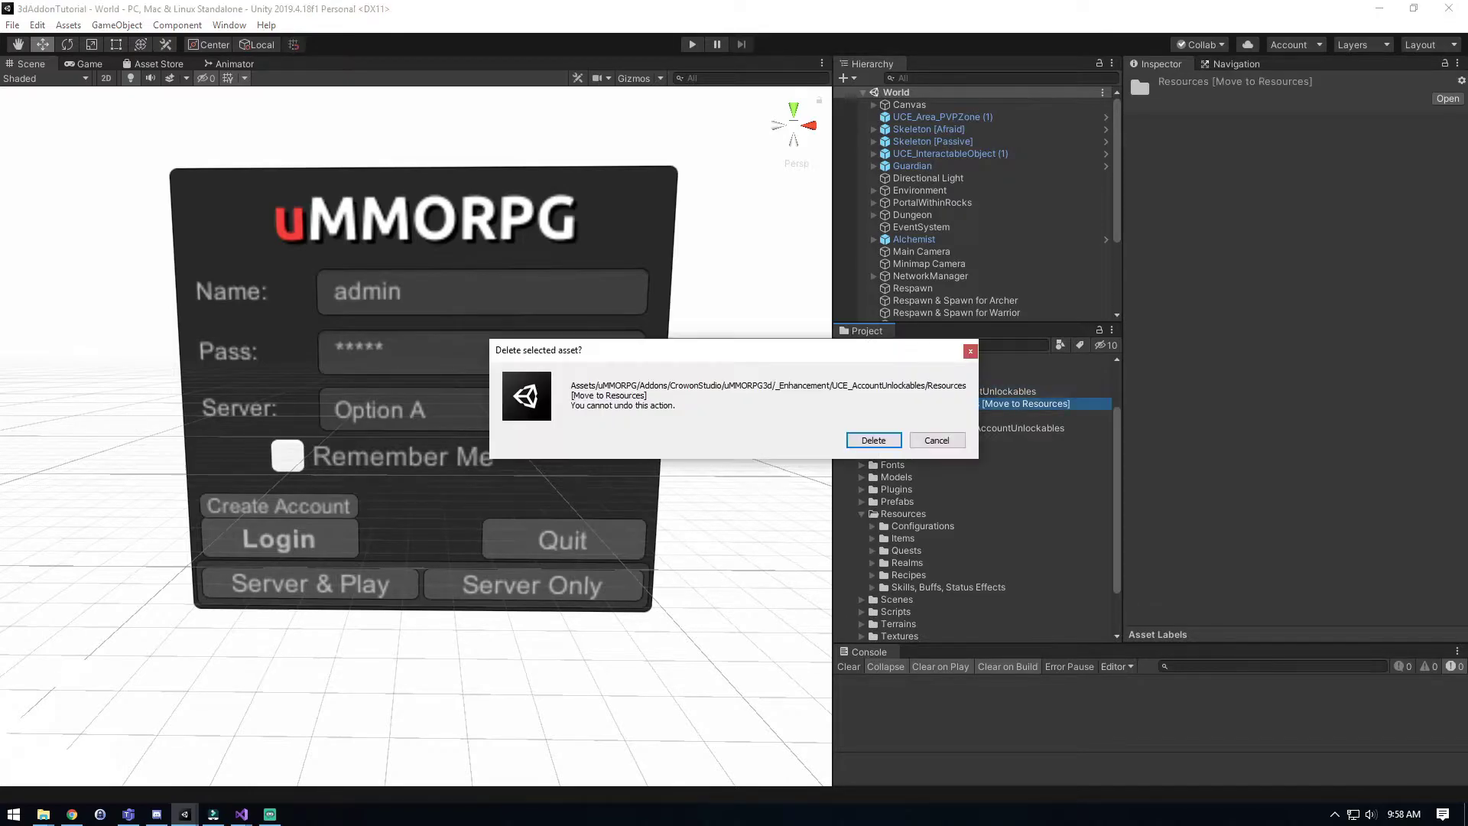
left_click(873, 440)
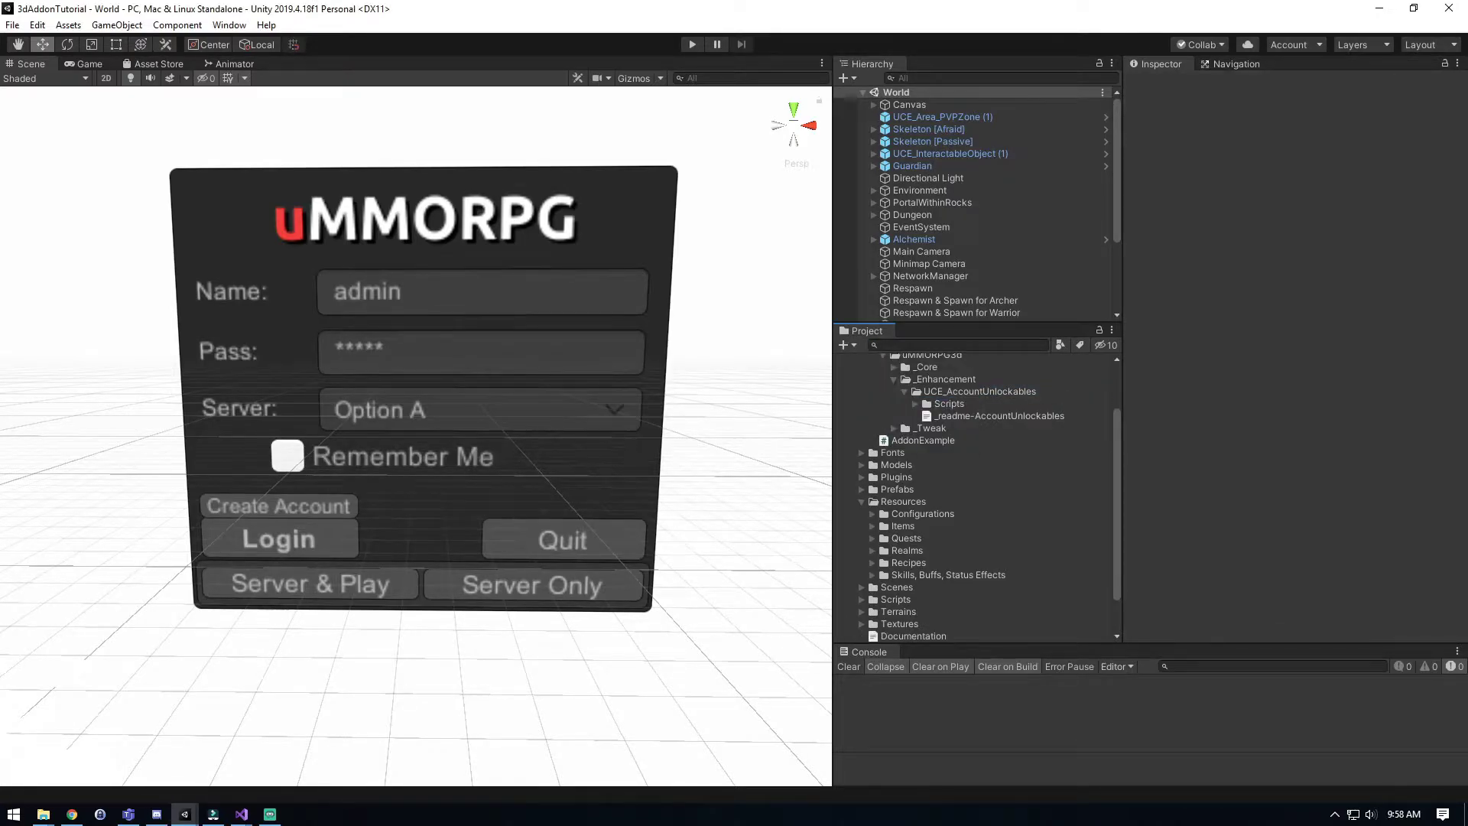
Examine the Premium Unlock item's settings in the Items folder, in particular its Unlockable Name.
left_click(873, 526)
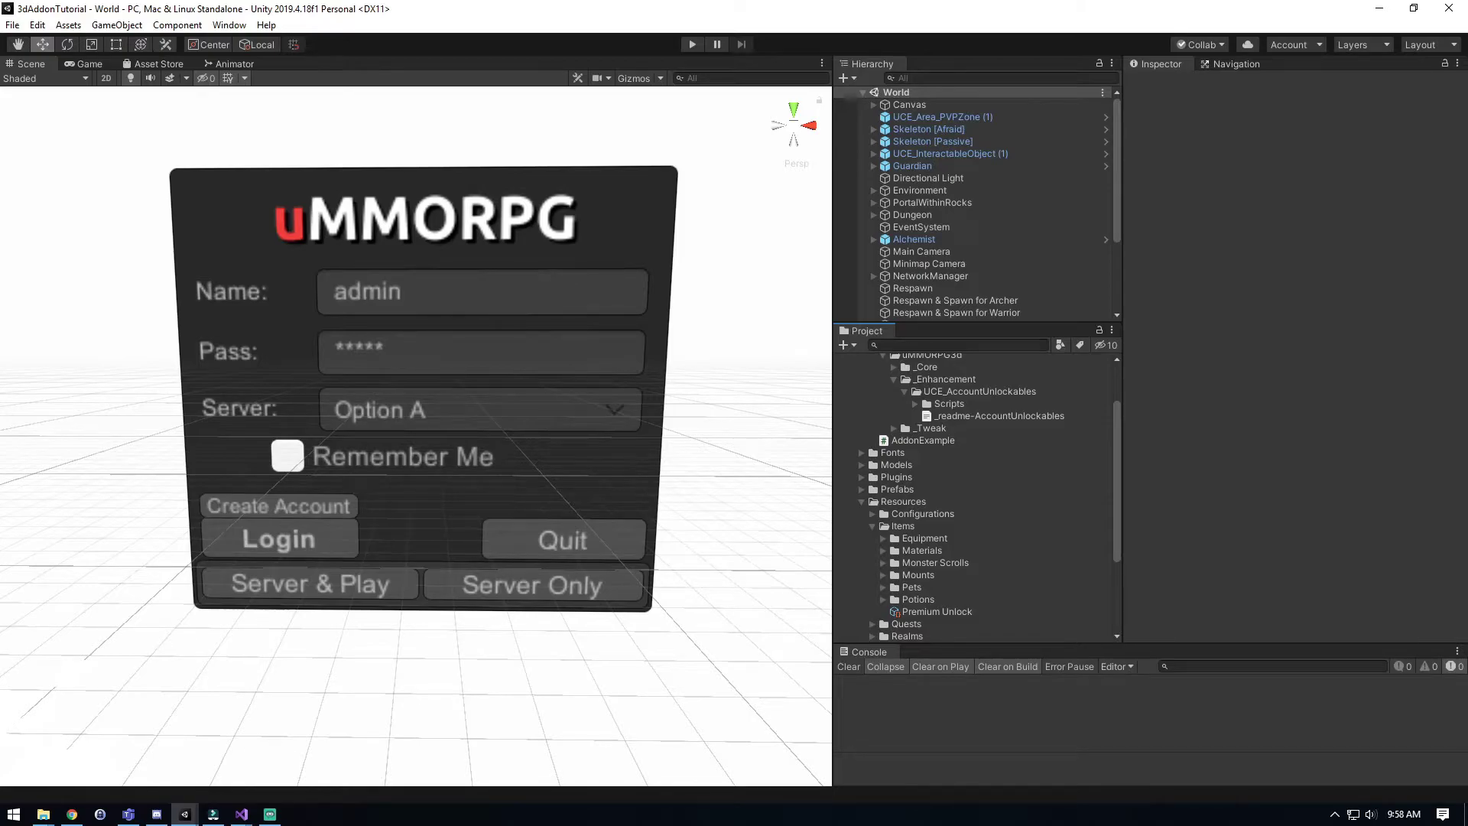
left_click(937, 612)
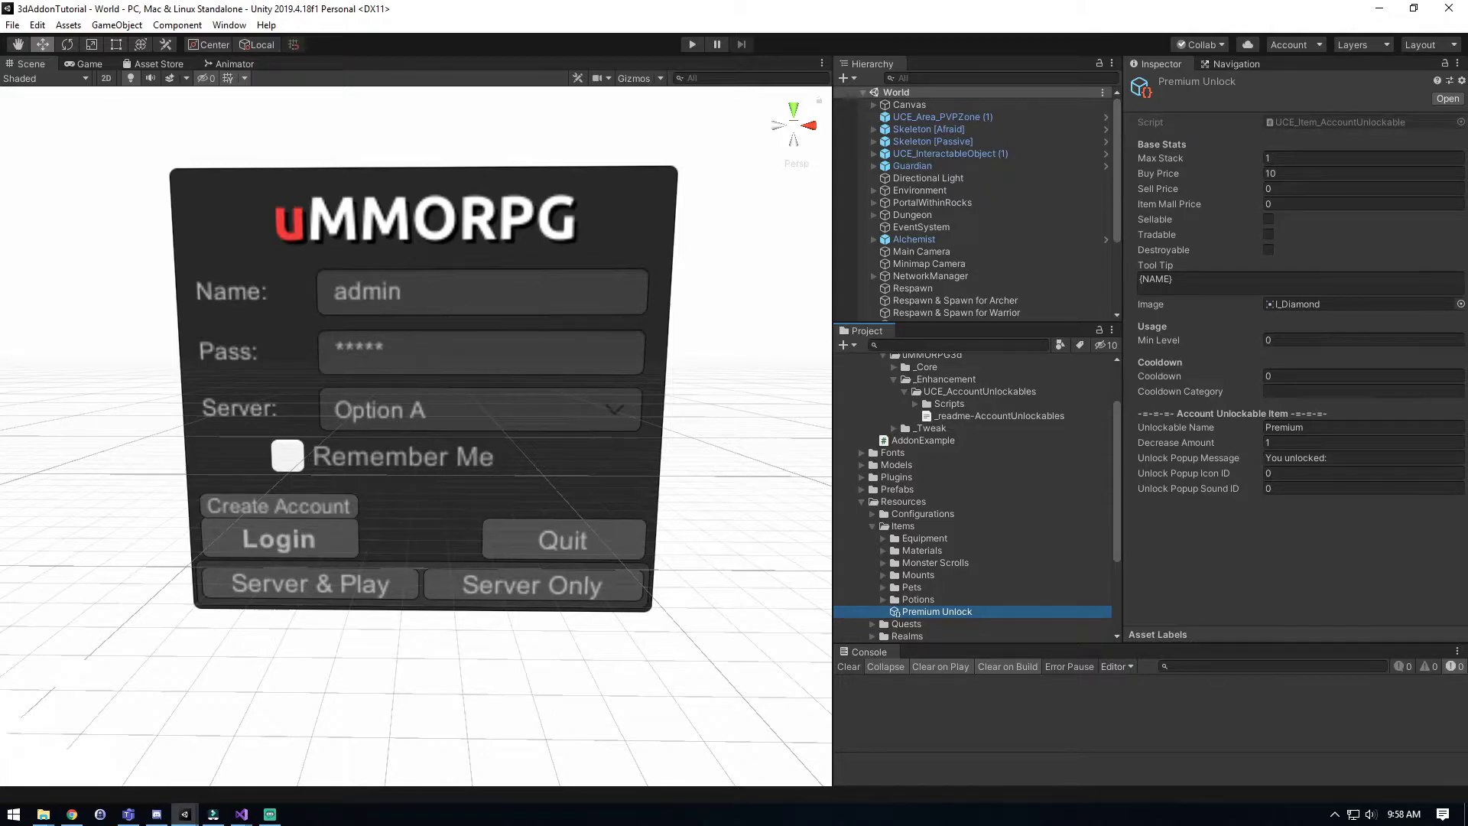
left_click(1304, 428)
key("ctrl+a")
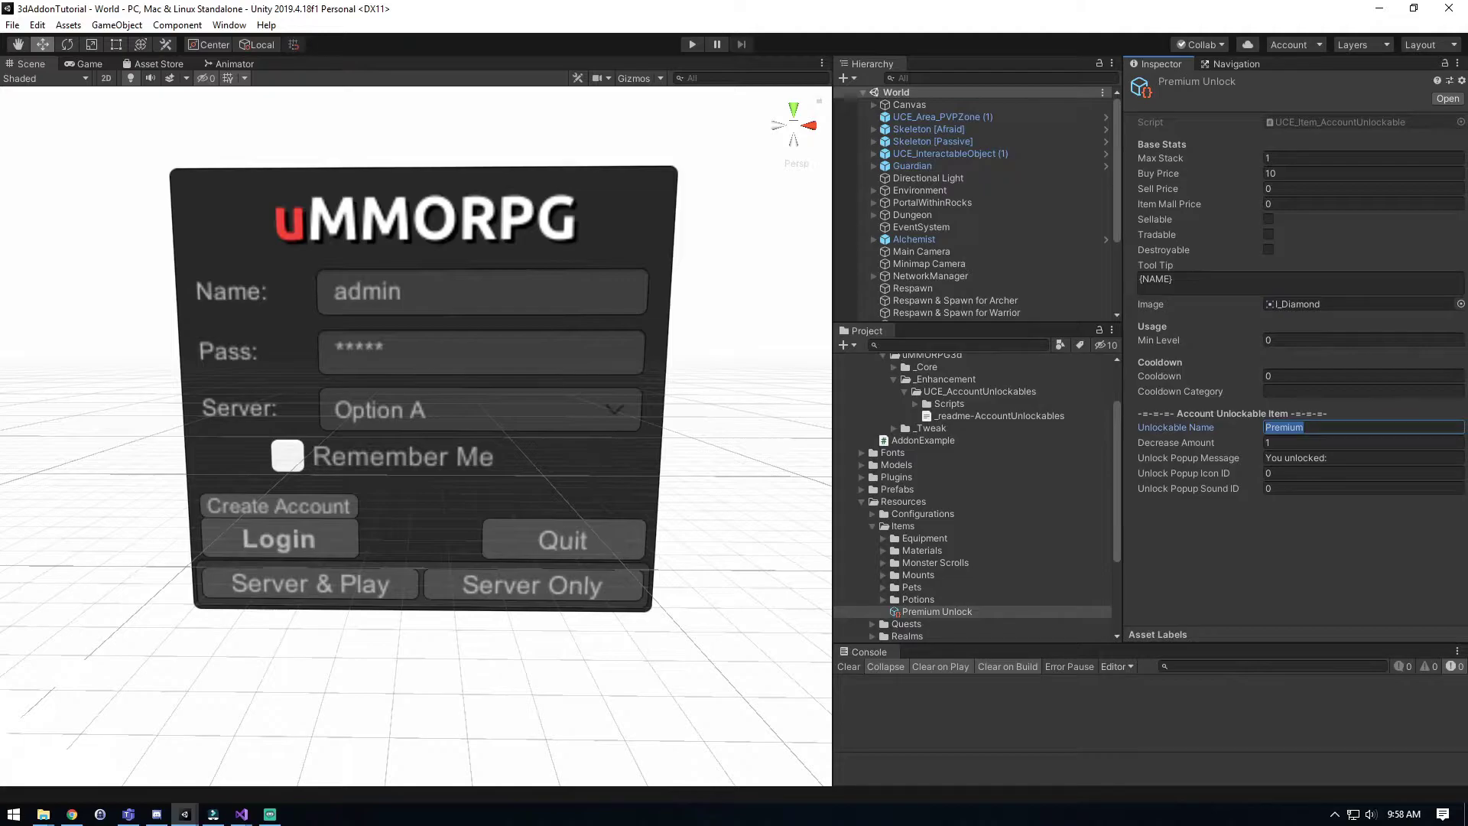
key("Return")
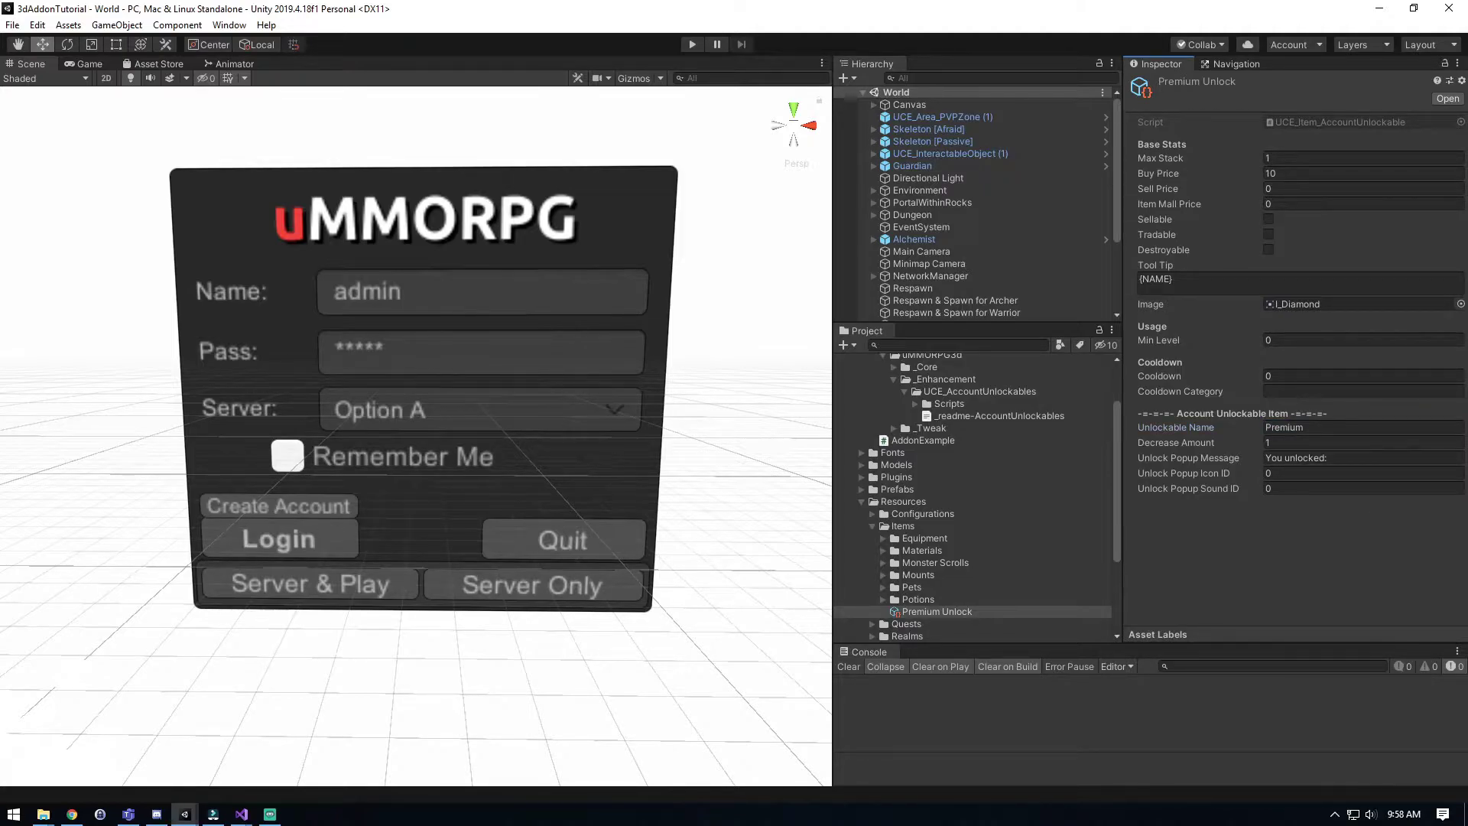
left_click(1296, 550)
Collapse the Items, Resources and UCE_AccountUnlockables folders in the project tree.
left_click(872, 526)
left_click(862, 502)
scroll(864, 501, "up", 2)
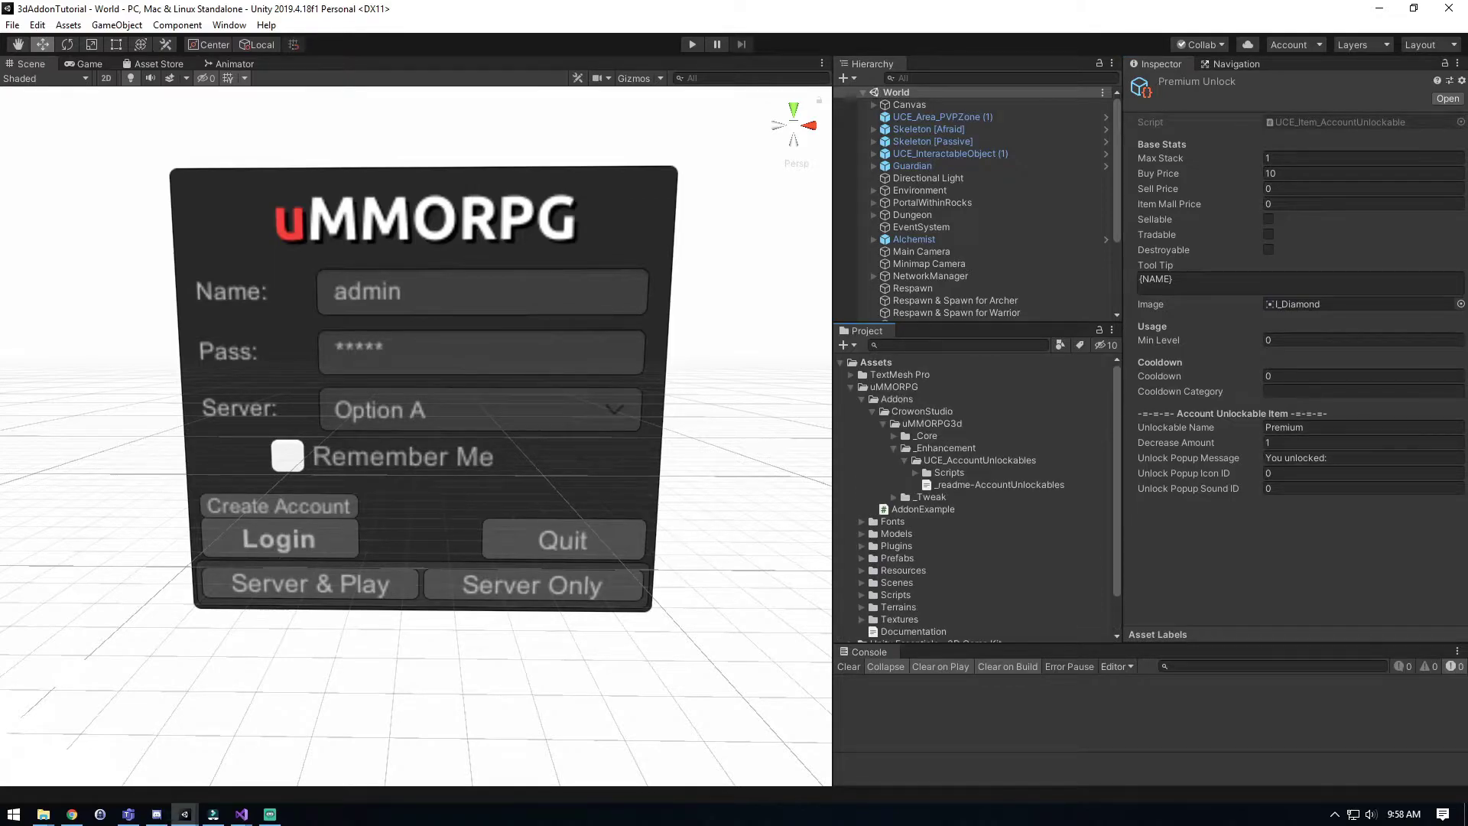
key("Left")
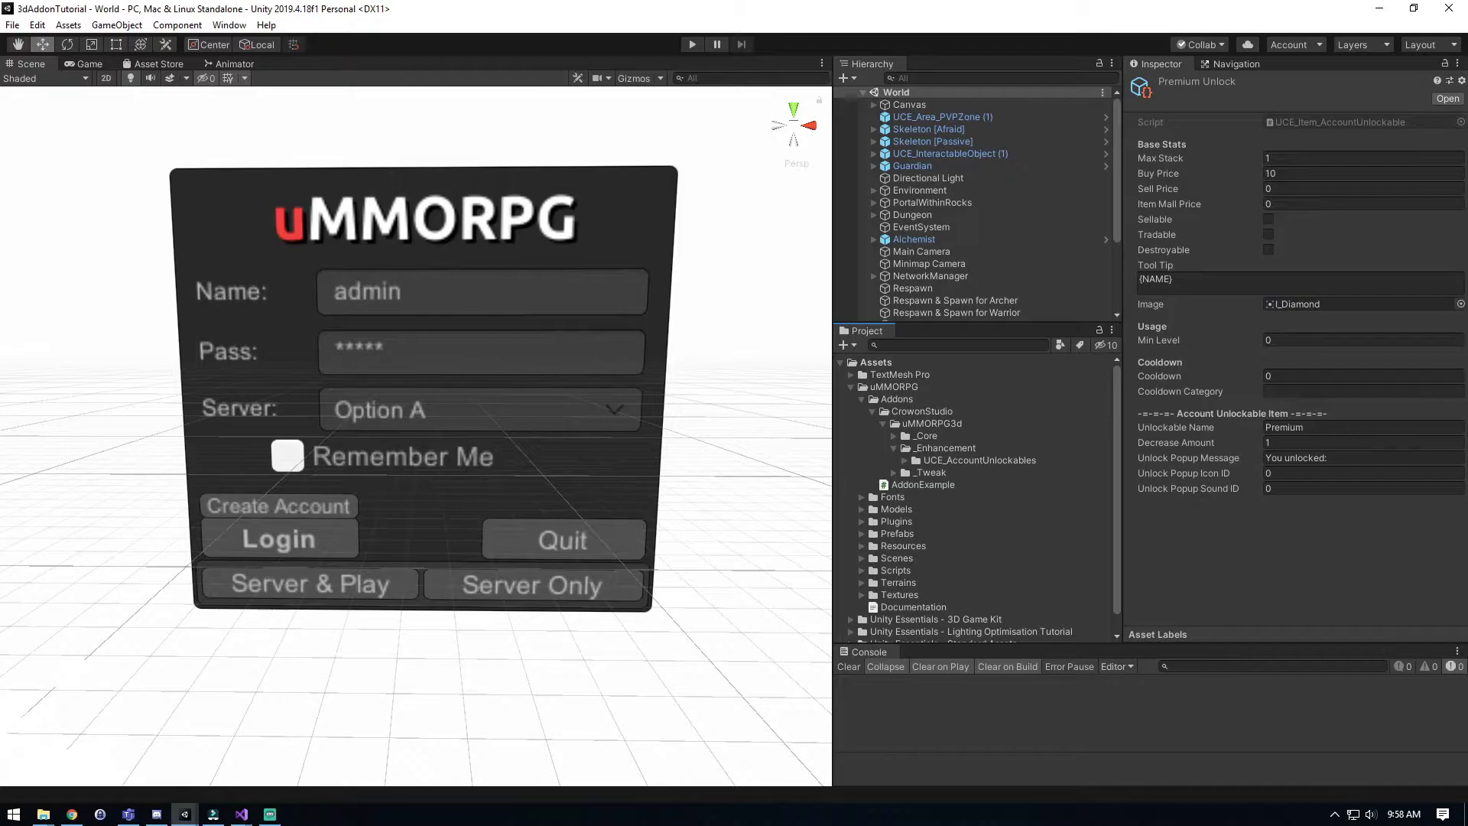
key("Right")
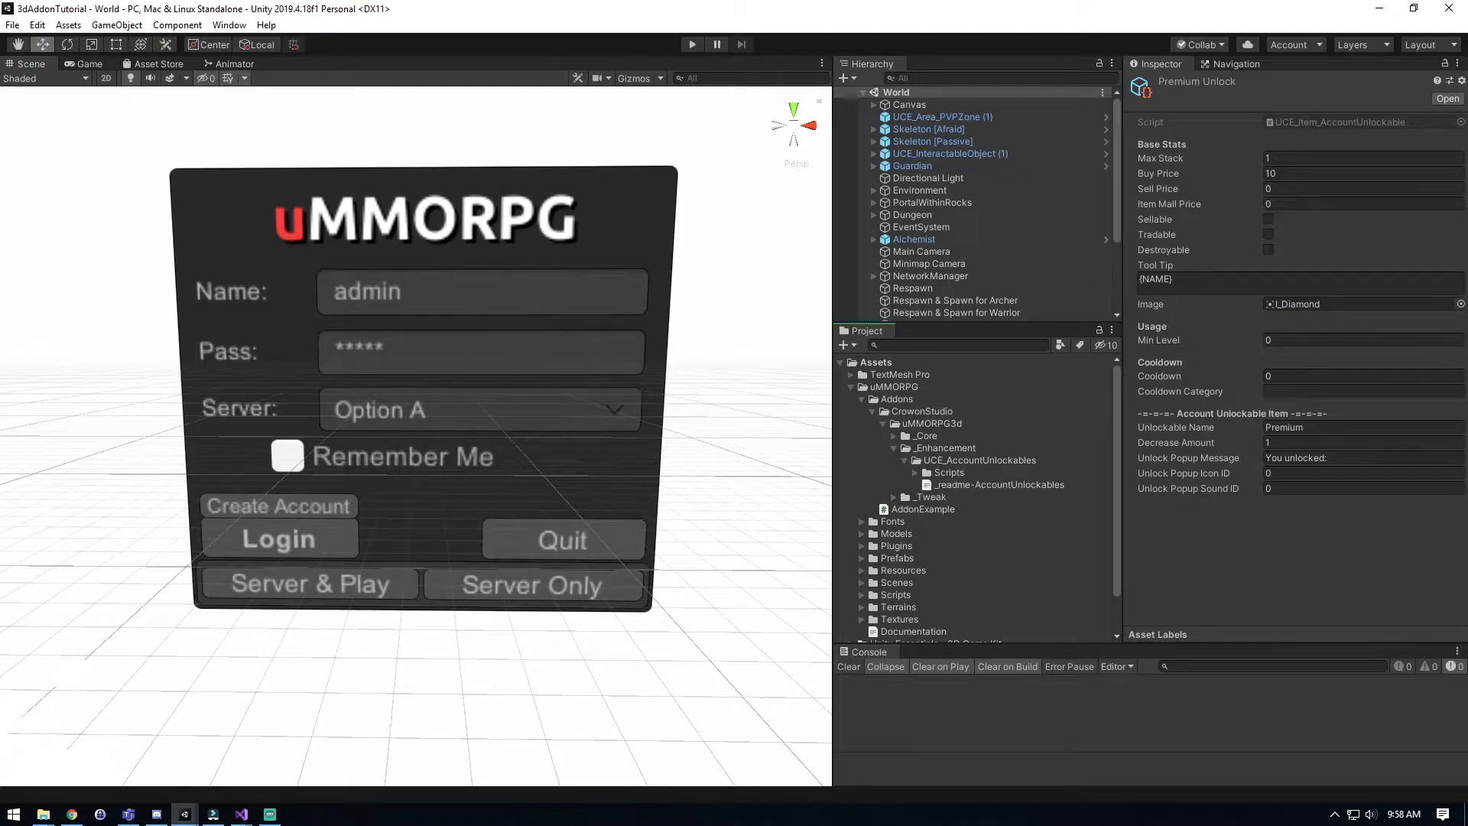
key("Left")
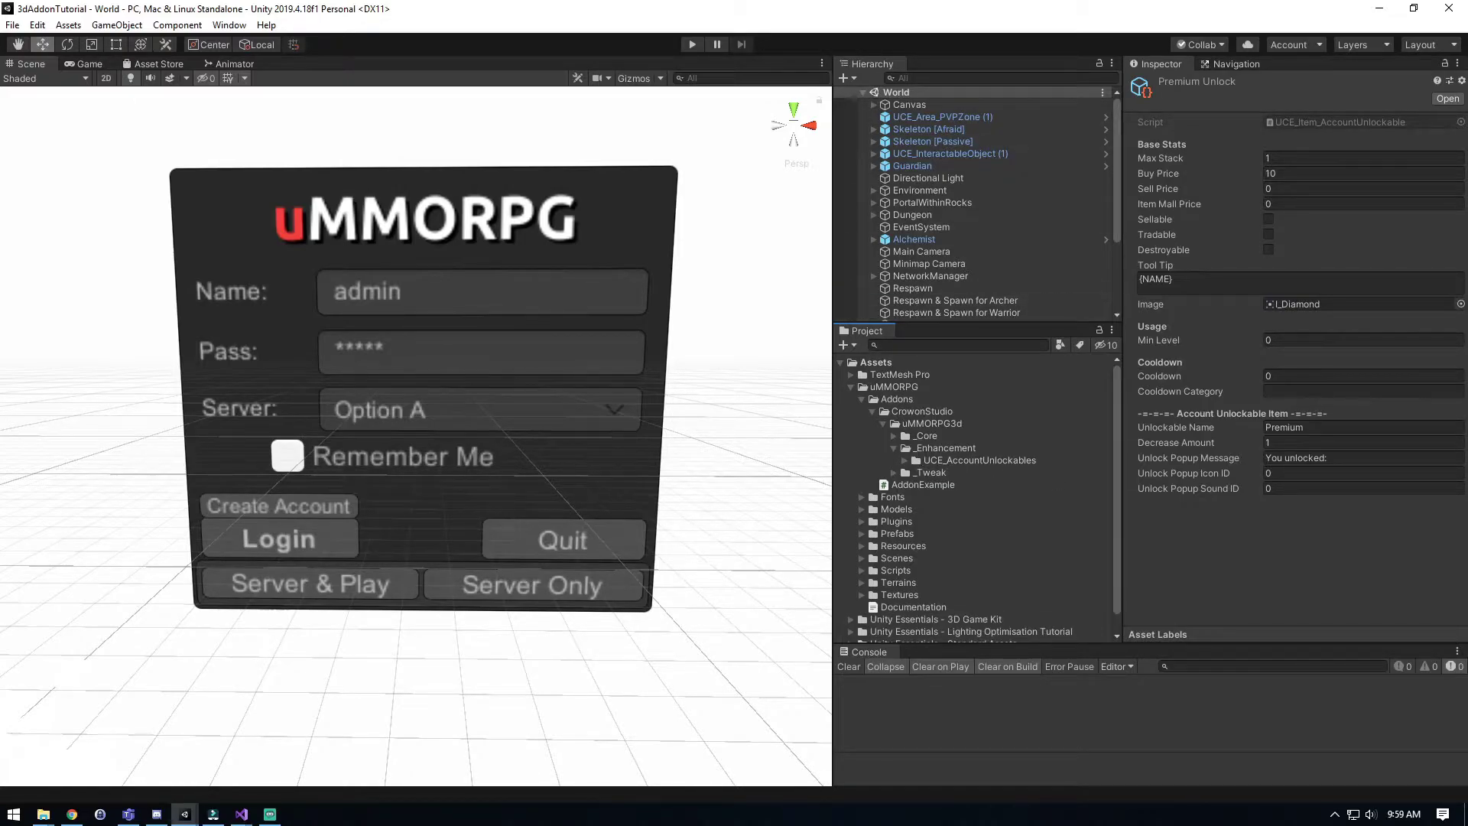
Focus the scene view on the Alchemist NPC with the nearby white cube in view.
left_click(914, 239)
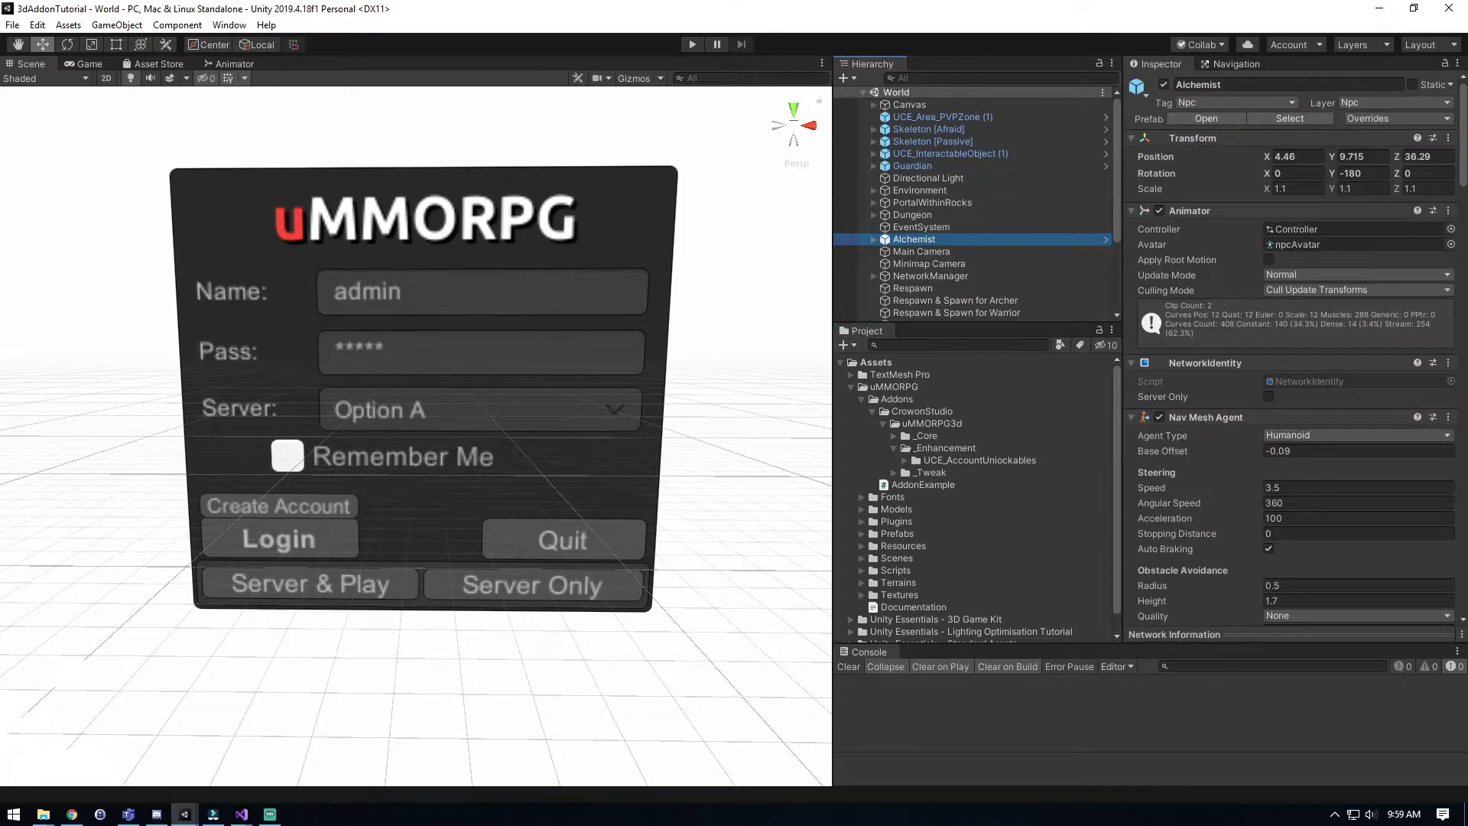
key("f")
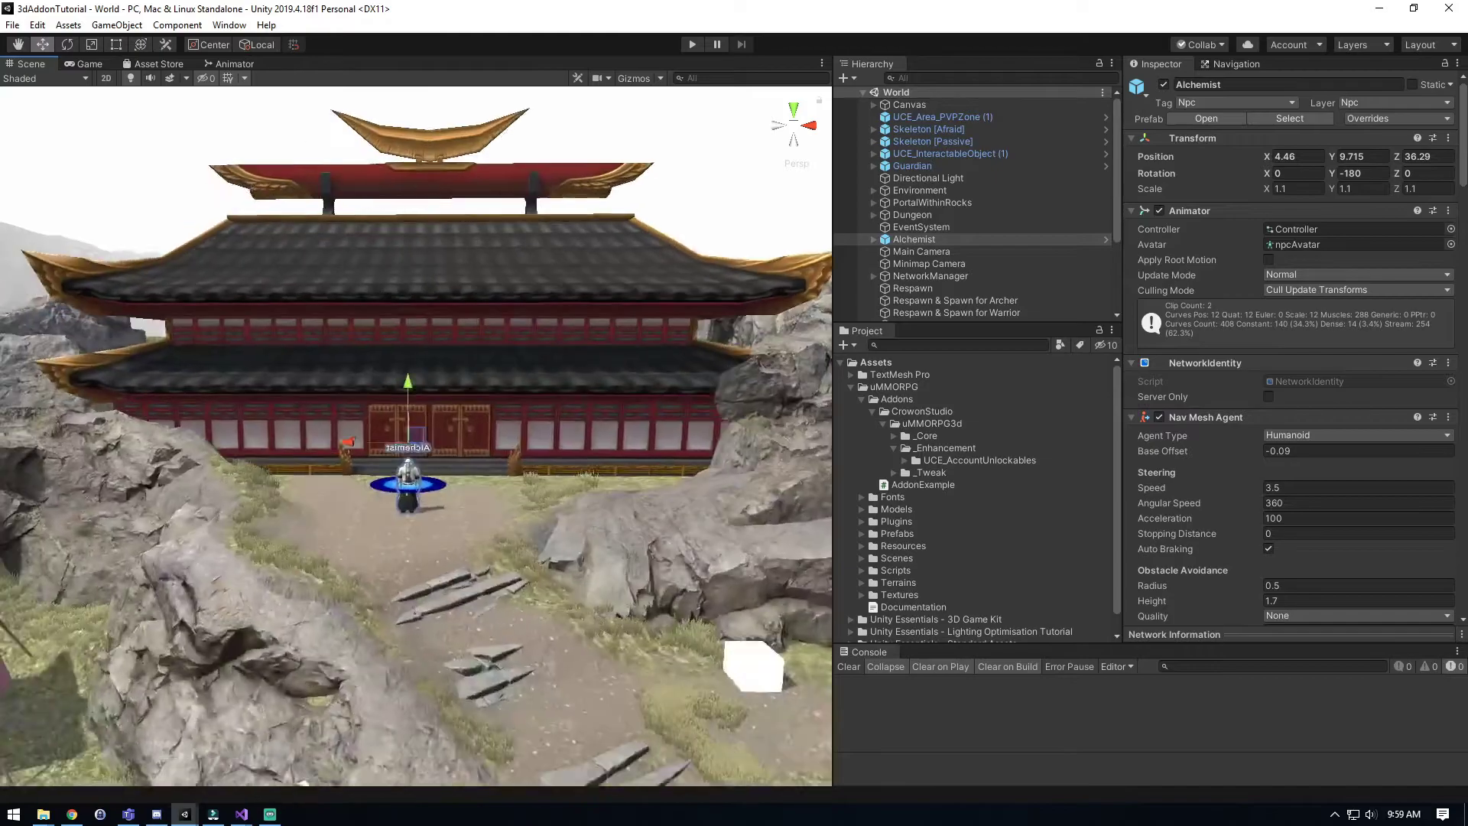
right_click_drag(417, 436, 458, 509)
key("w")
key("s")
key("w")
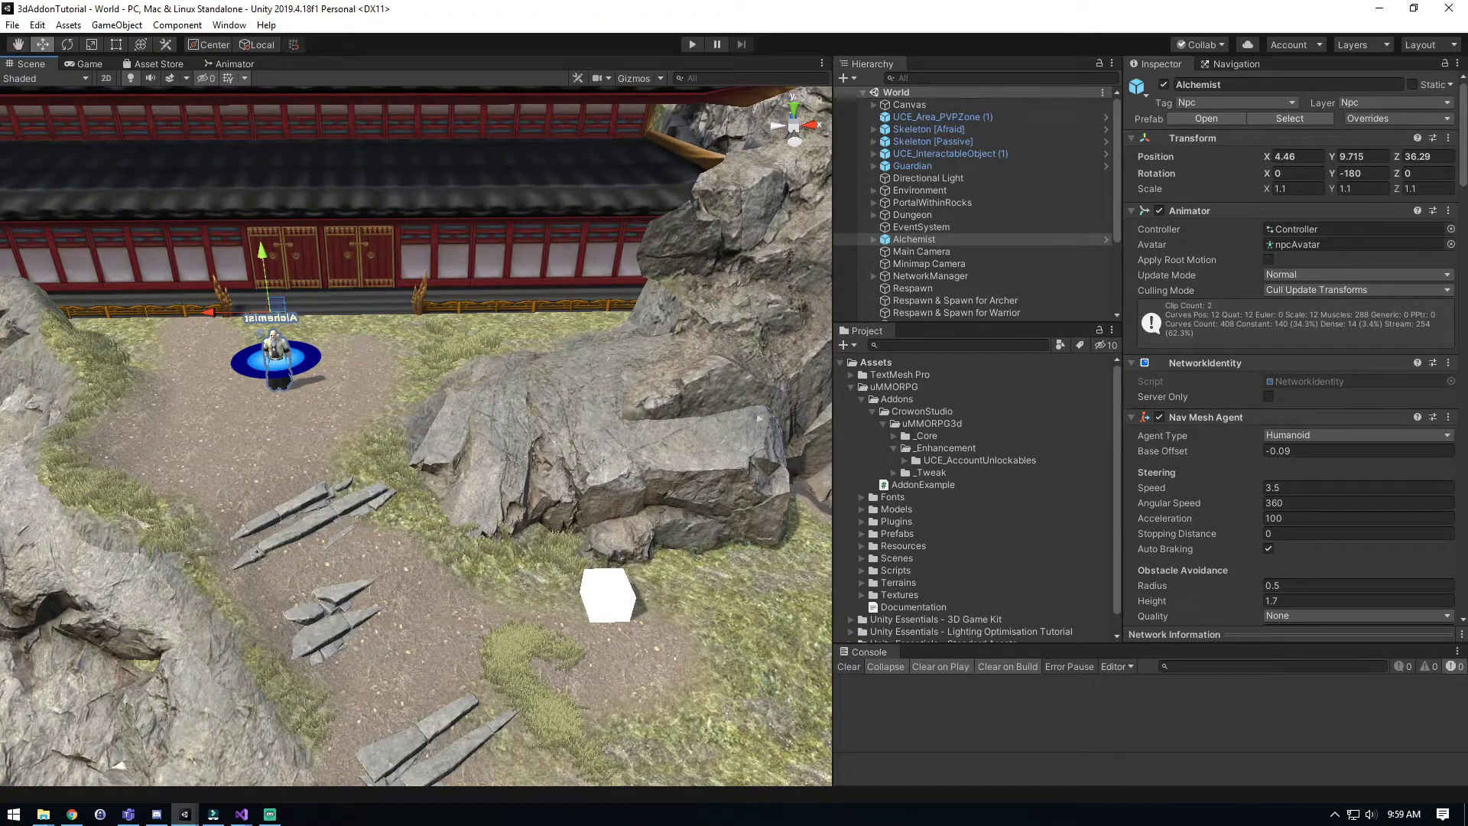
Set the Account Unlockable requirement of the white cube, UCE_InteractableObject (1), to Premium.
left_click(603, 600)
left_click(950, 154)
scroll(1269, 374, "down", 10)
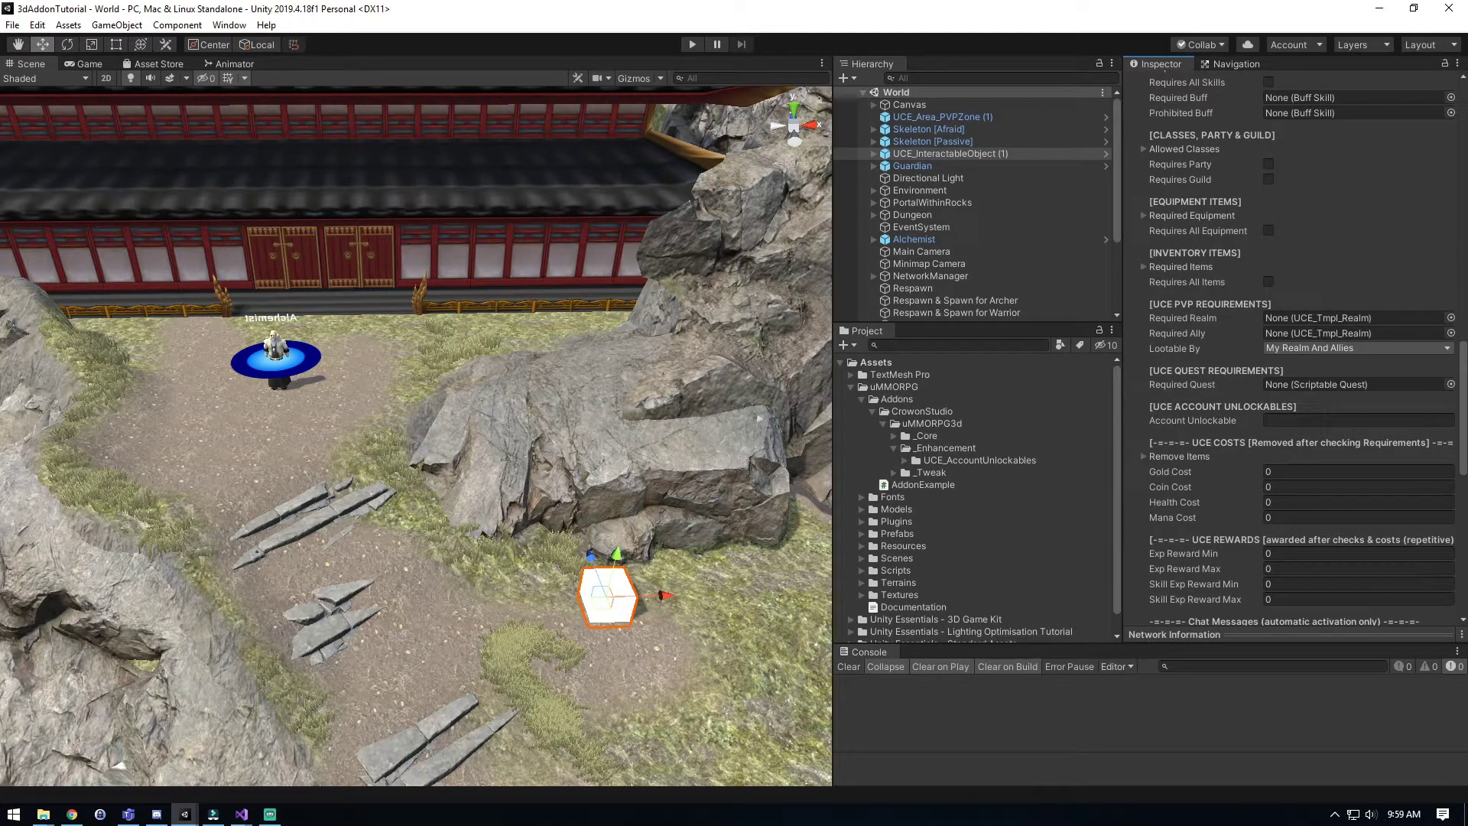
left_click(1300, 421)
type("Premium")
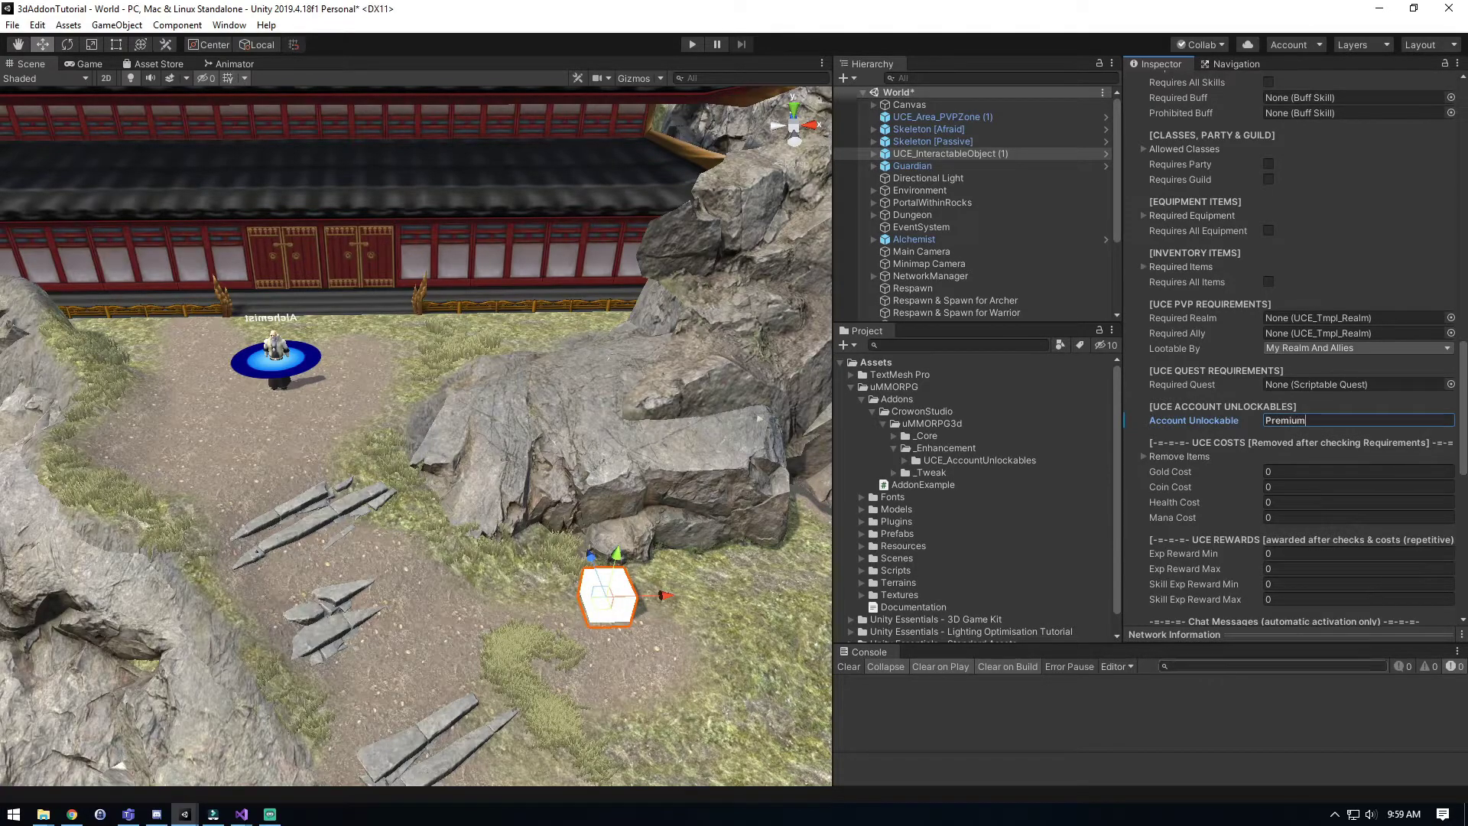
key("Return")
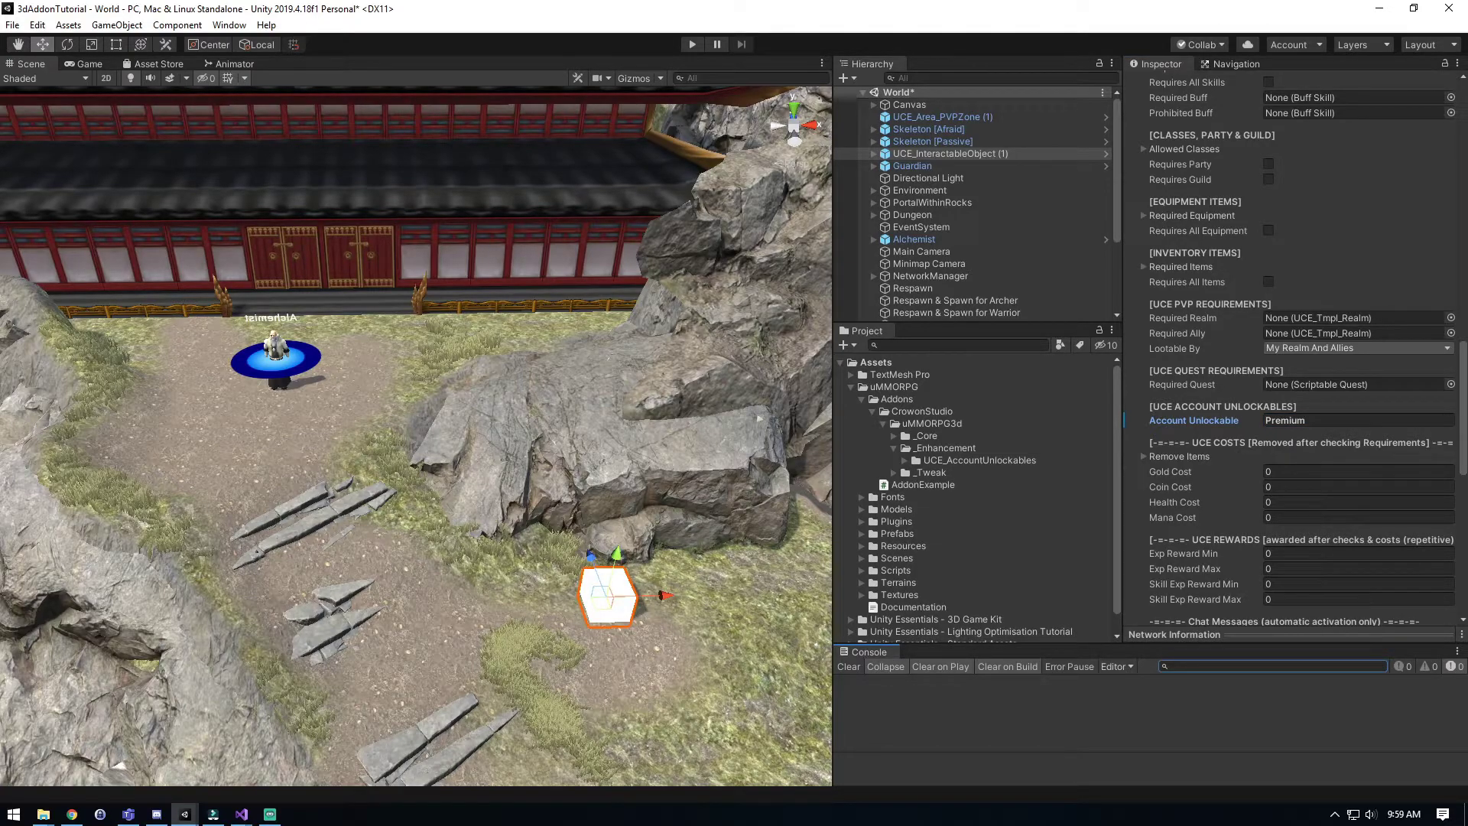
Save the World scene with the interactable object selected and start play mode.
left_click(913, 215)
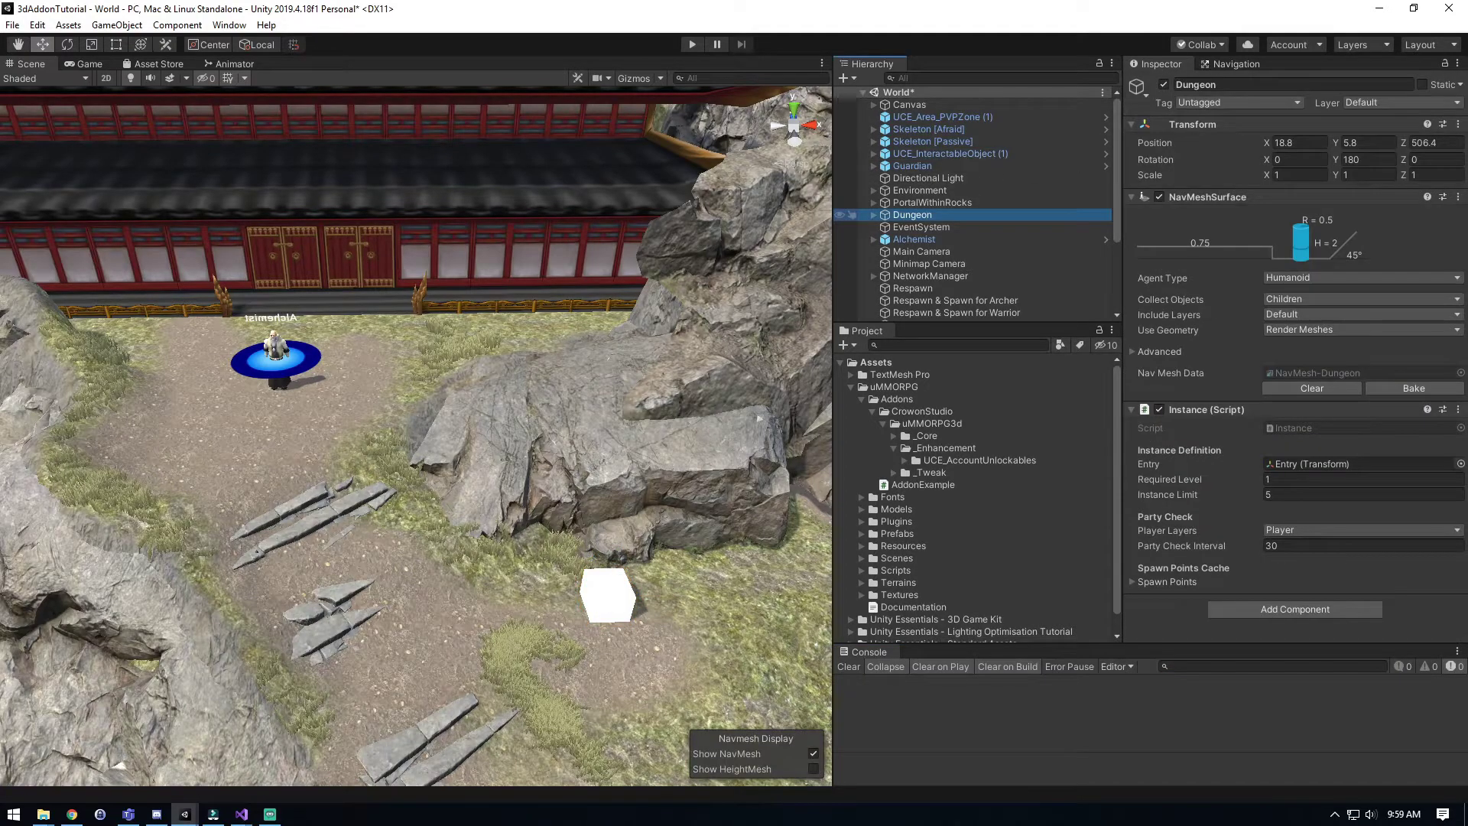
left_click(951, 153)
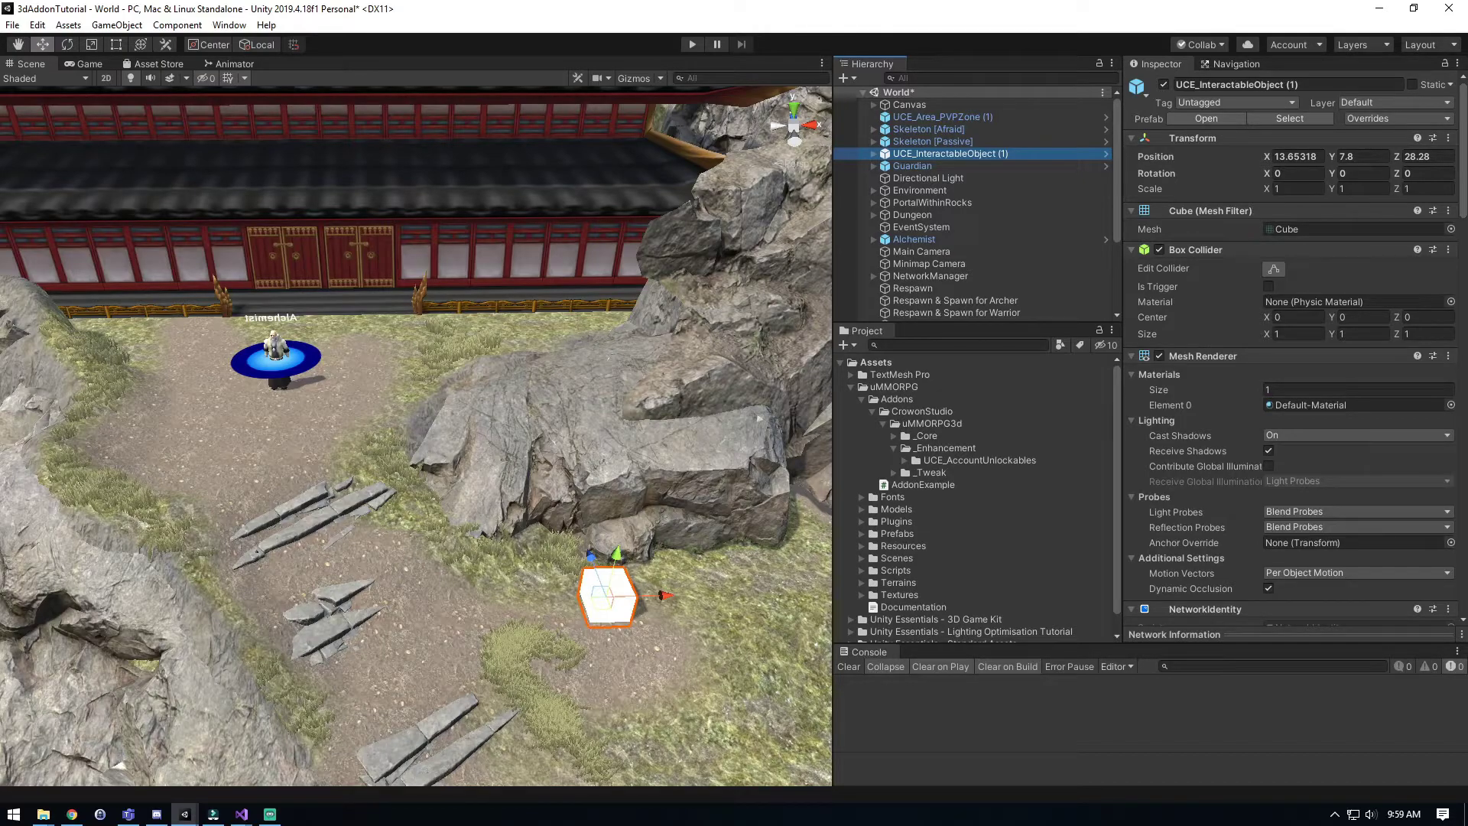
key("ctrl+s")
key("ctrl+p")
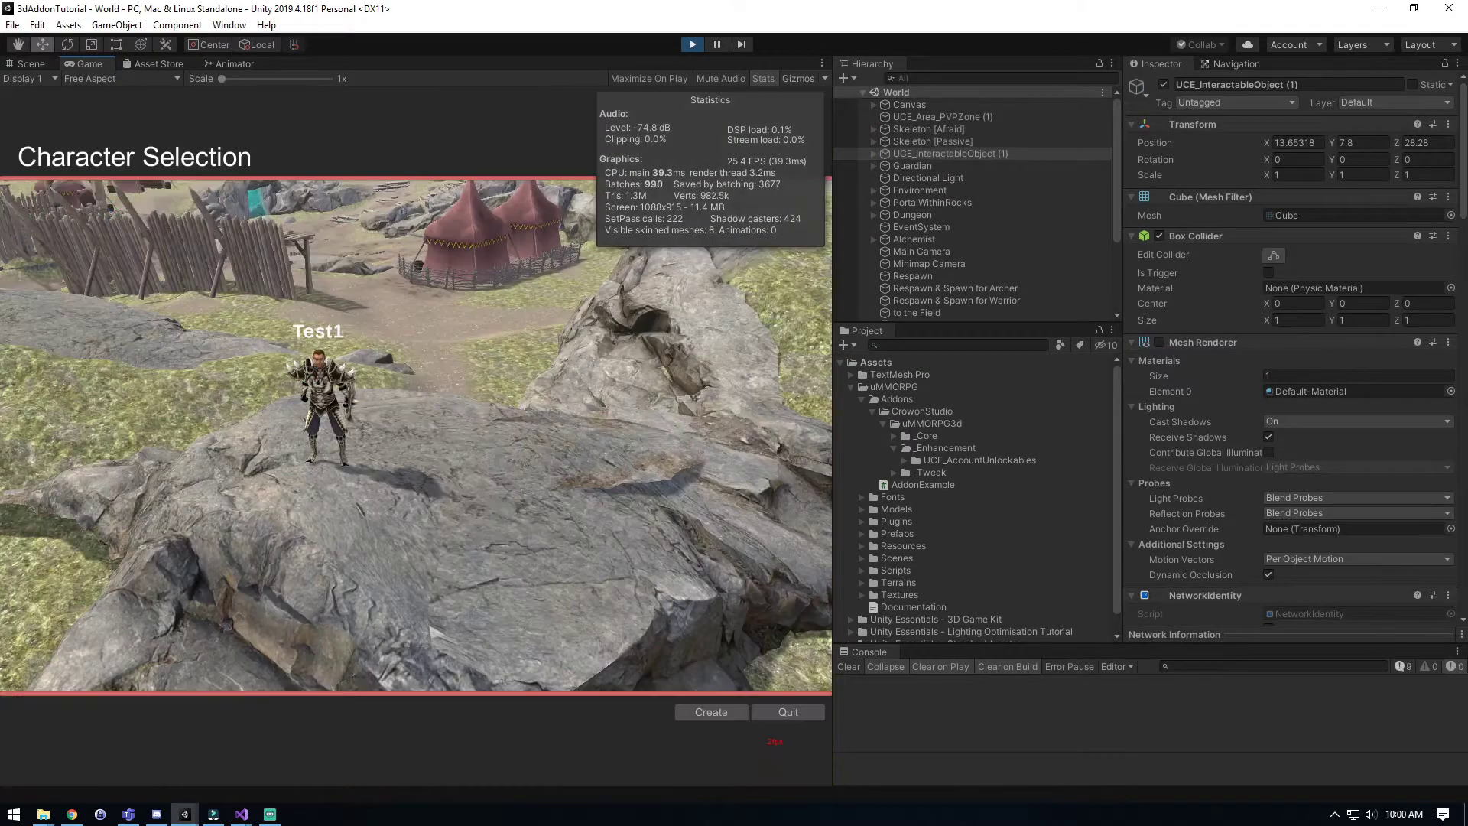
Enter the game world with the existing character and interact with the white cube to view its requirements.
left_click(325, 405)
left_click(559, 712)
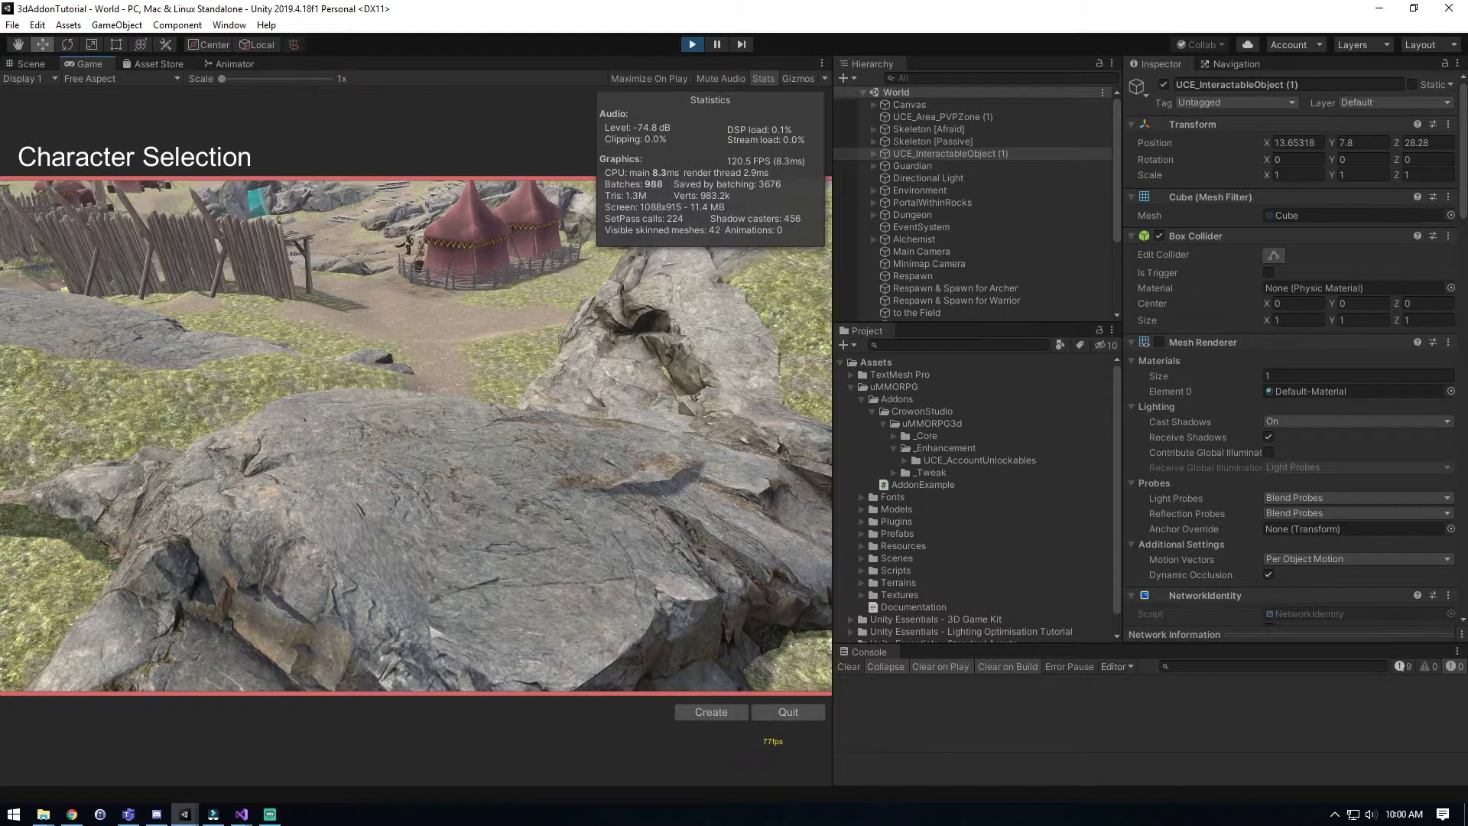
right_click_drag(235, 572, 413, 612)
key("s")
key("d")
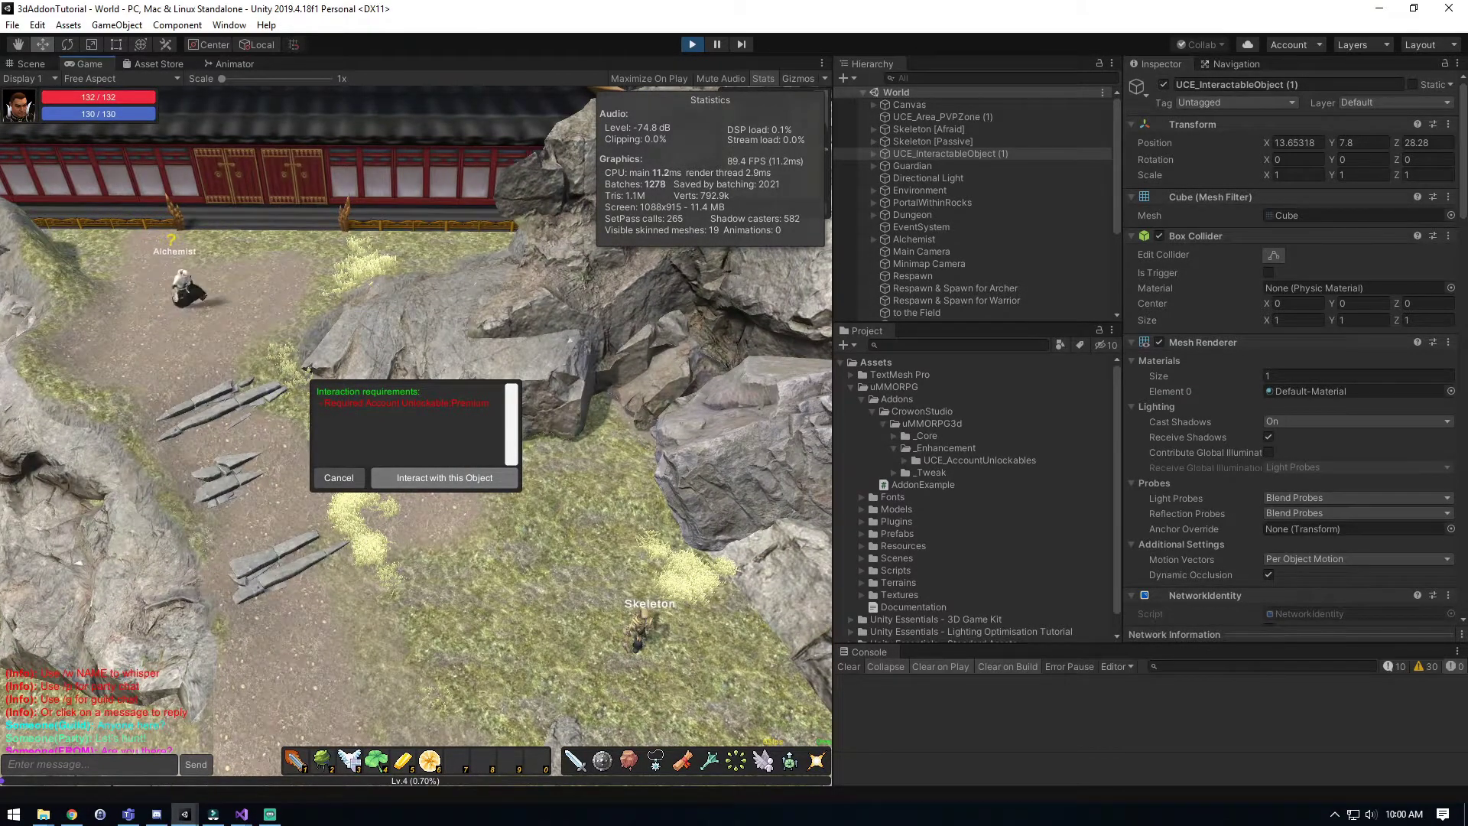
Cancel the cube's interaction dialog, walk the character away and stop play mode.
left_click(339, 478)
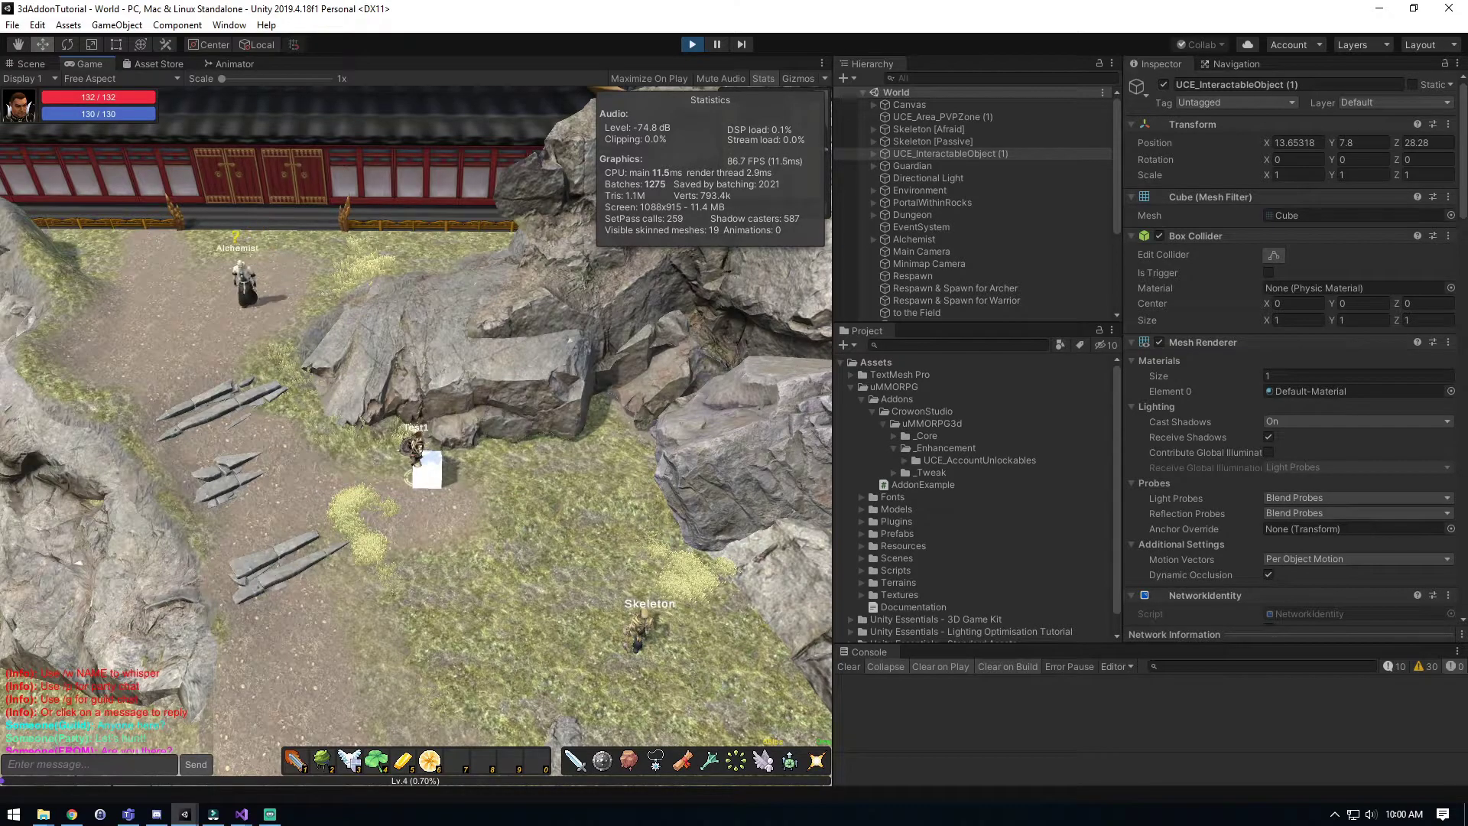
right_click_drag(339, 478, 283, 481)
key("a")
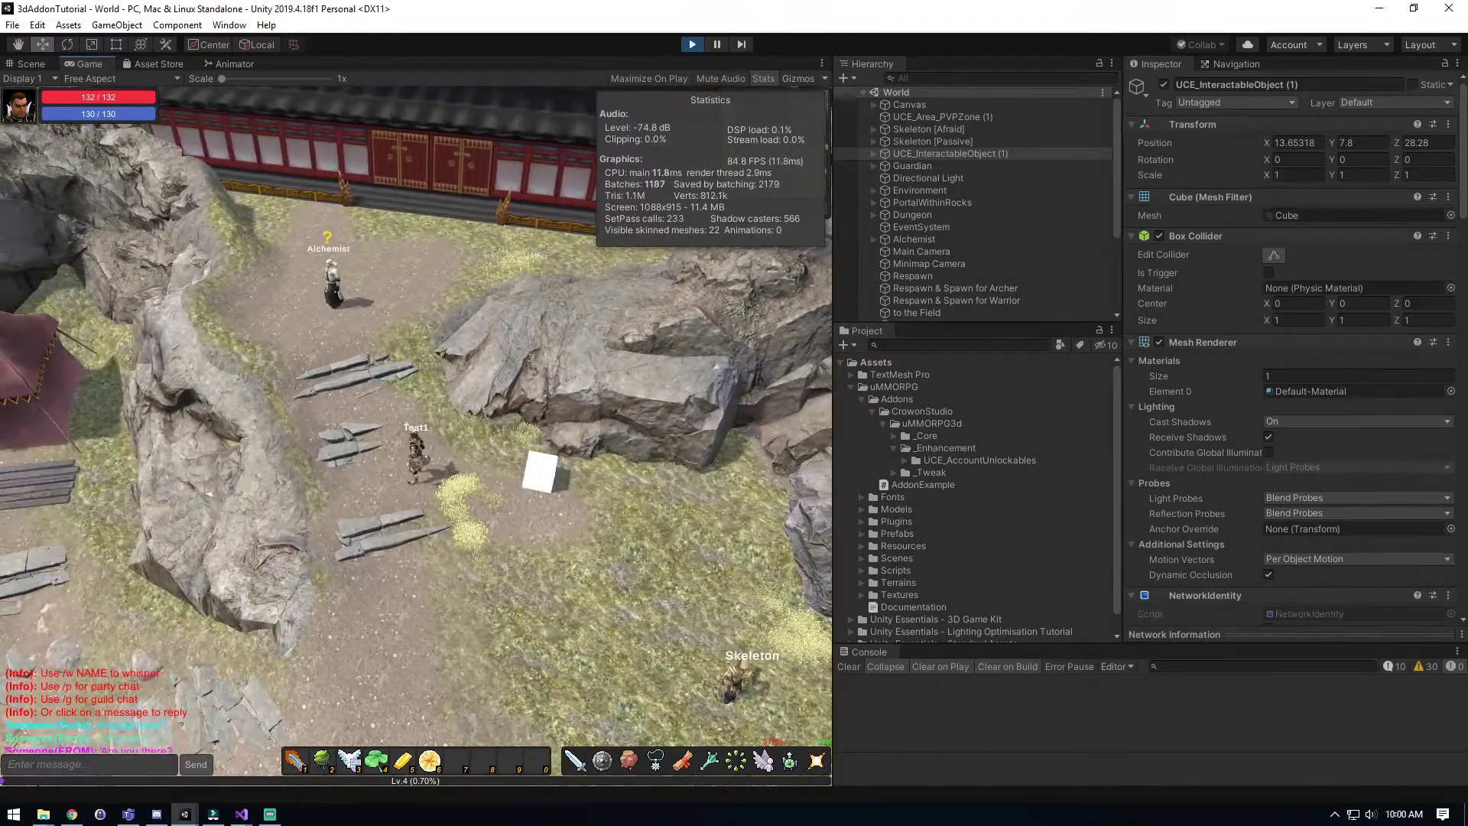
left_click(692, 45)
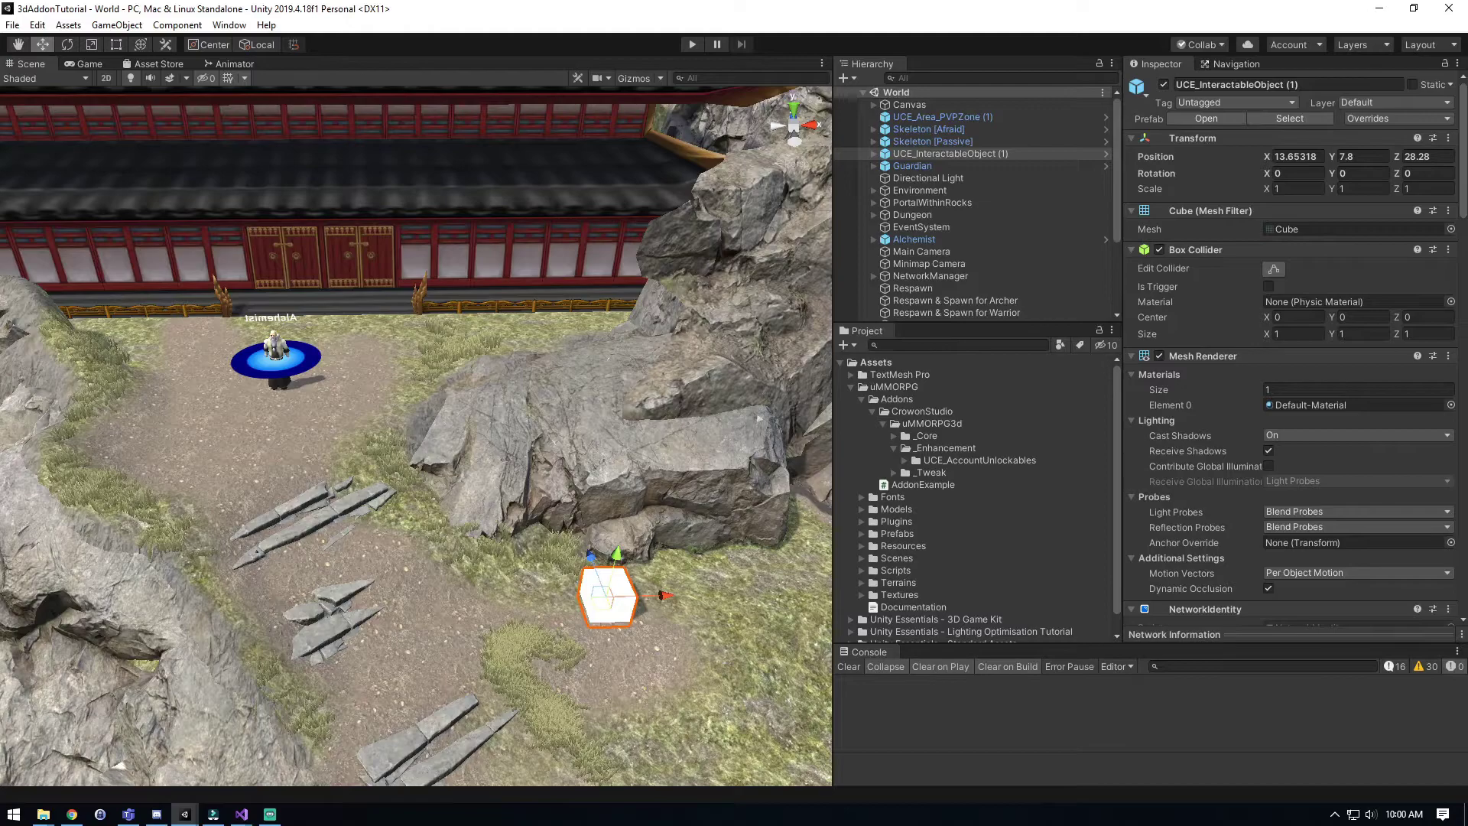
Select the Alchemist NPC and set the size of its Sale Items list to 8.
scroll(918, 166, "down", 2)
left_click(914, 194)
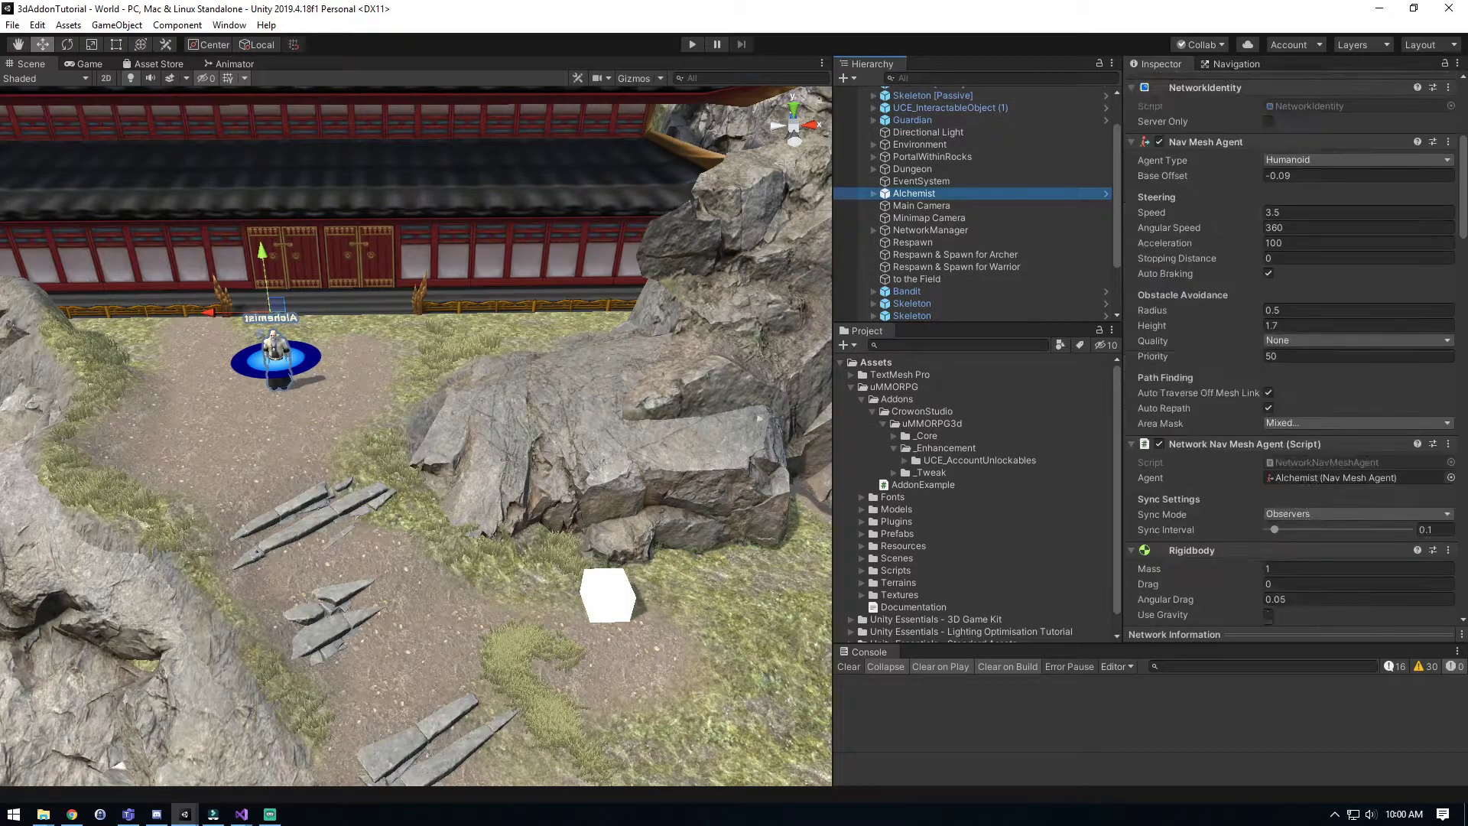
scroll(1292, 352, "down", 20)
scroll(1293, 352, "down", 6)
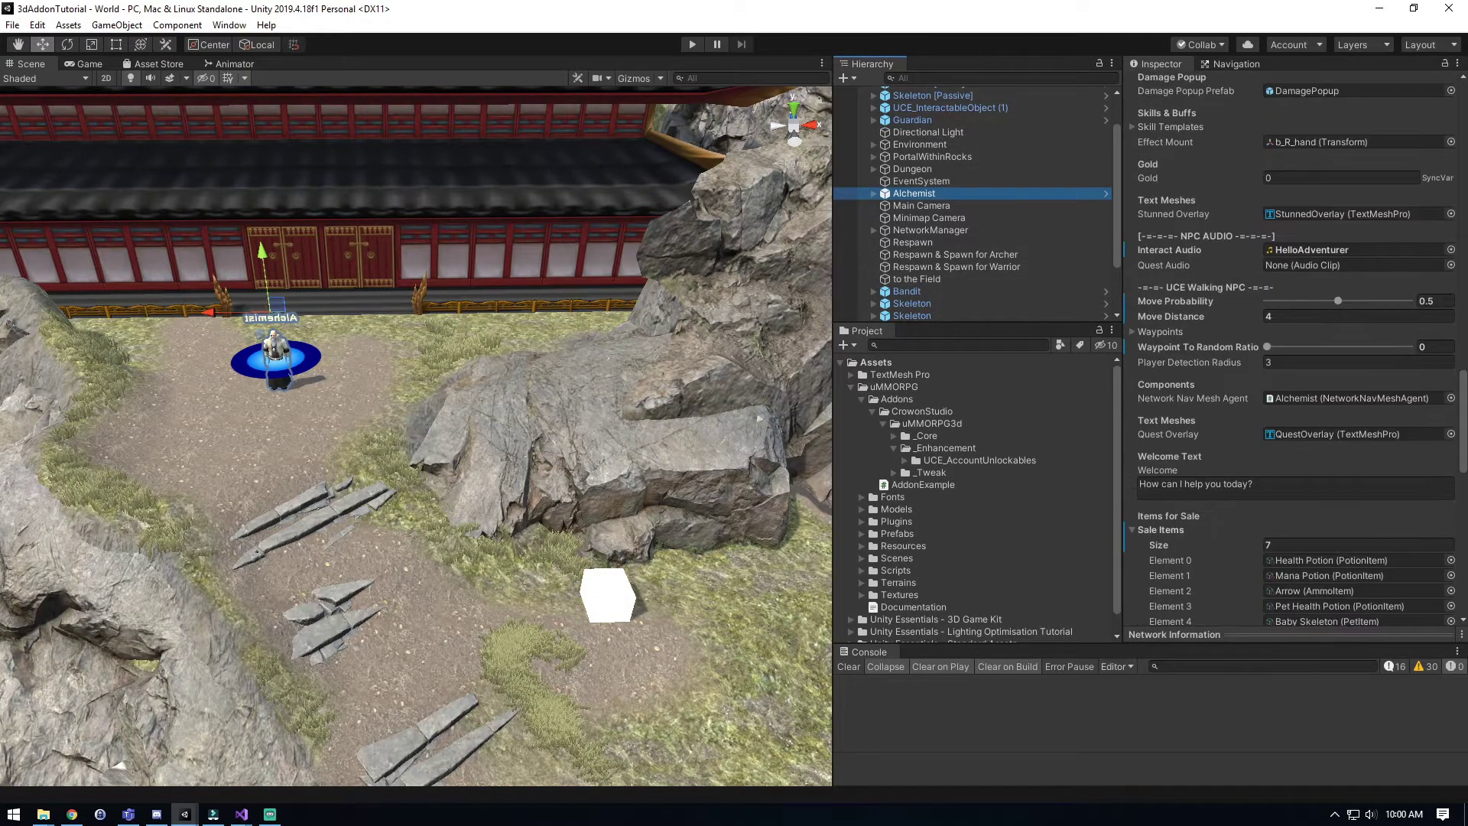
left_click(1331, 407)
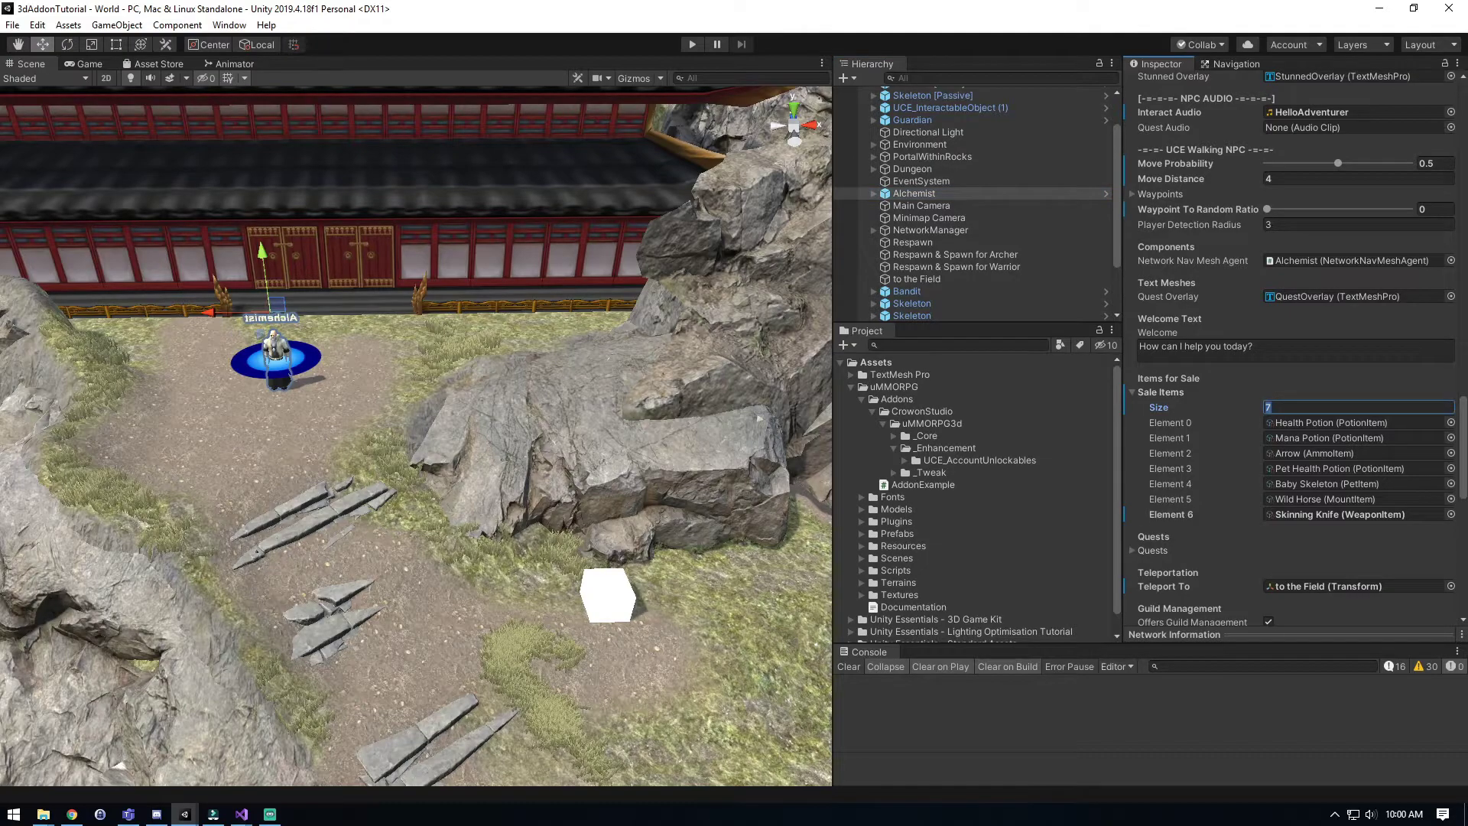
type("8")
key("Return")
Assign the Premium Unlock item from the Resources Items folder to Element 7 of the Alchemist's Sale Items and collapse the opened folders.
scroll(861, 611, "down", 1)
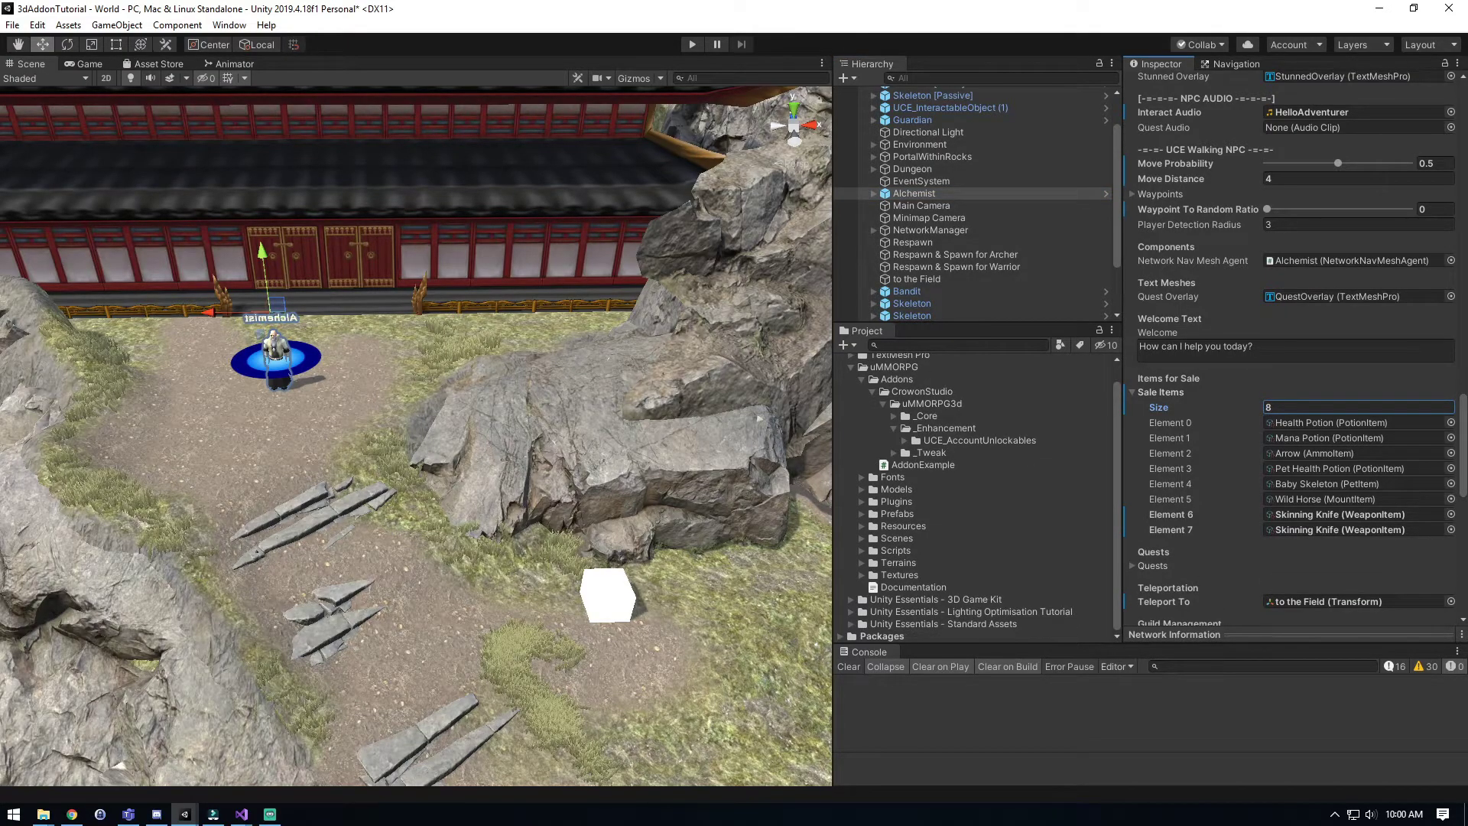
left_click(862, 527)
left_click(873, 551)
left_click_drag(937, 636, 1354, 529)
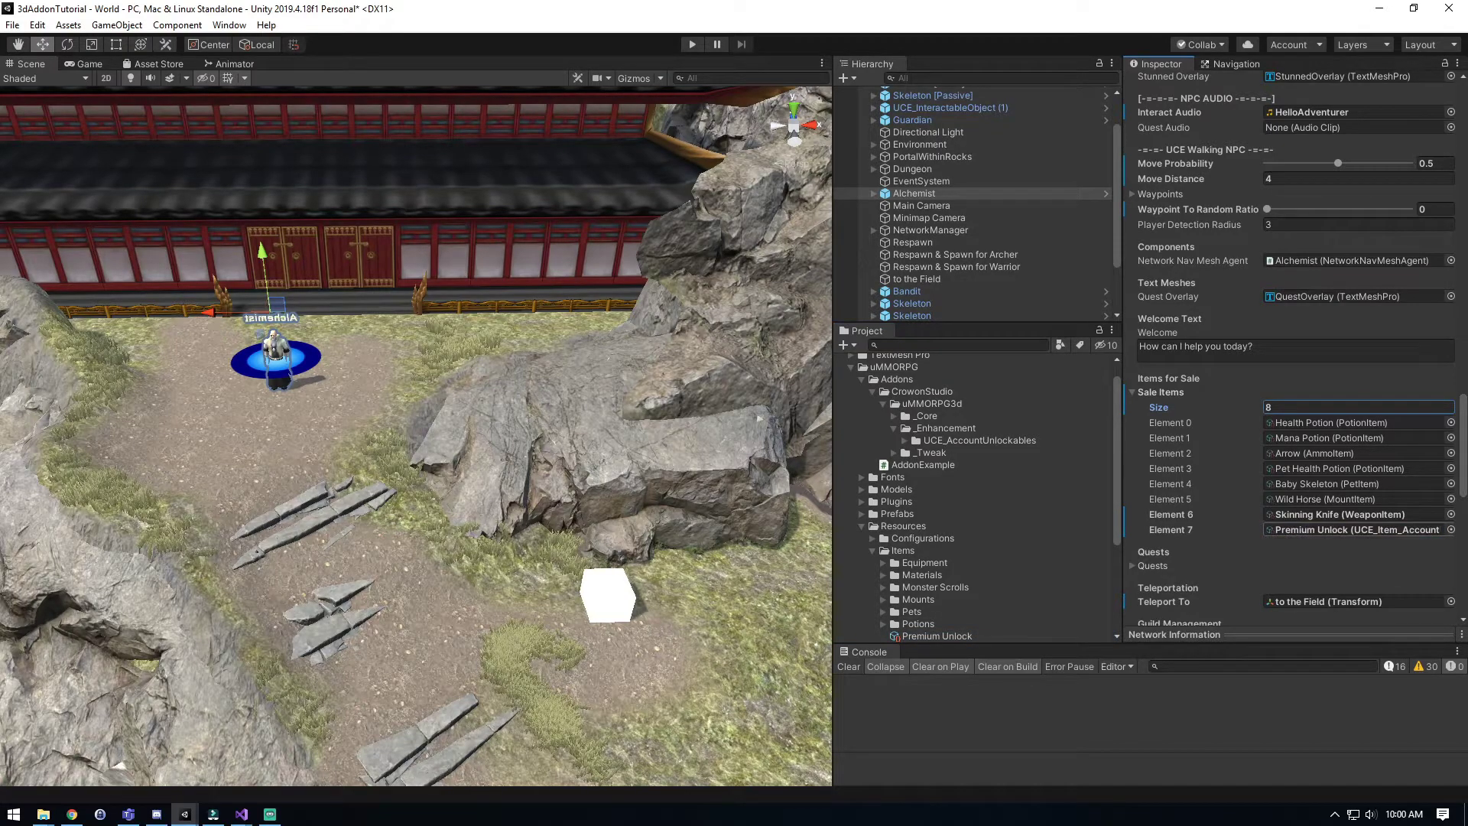
left_click(872, 551)
left_click(862, 526)
scroll(861, 527, "up", 1)
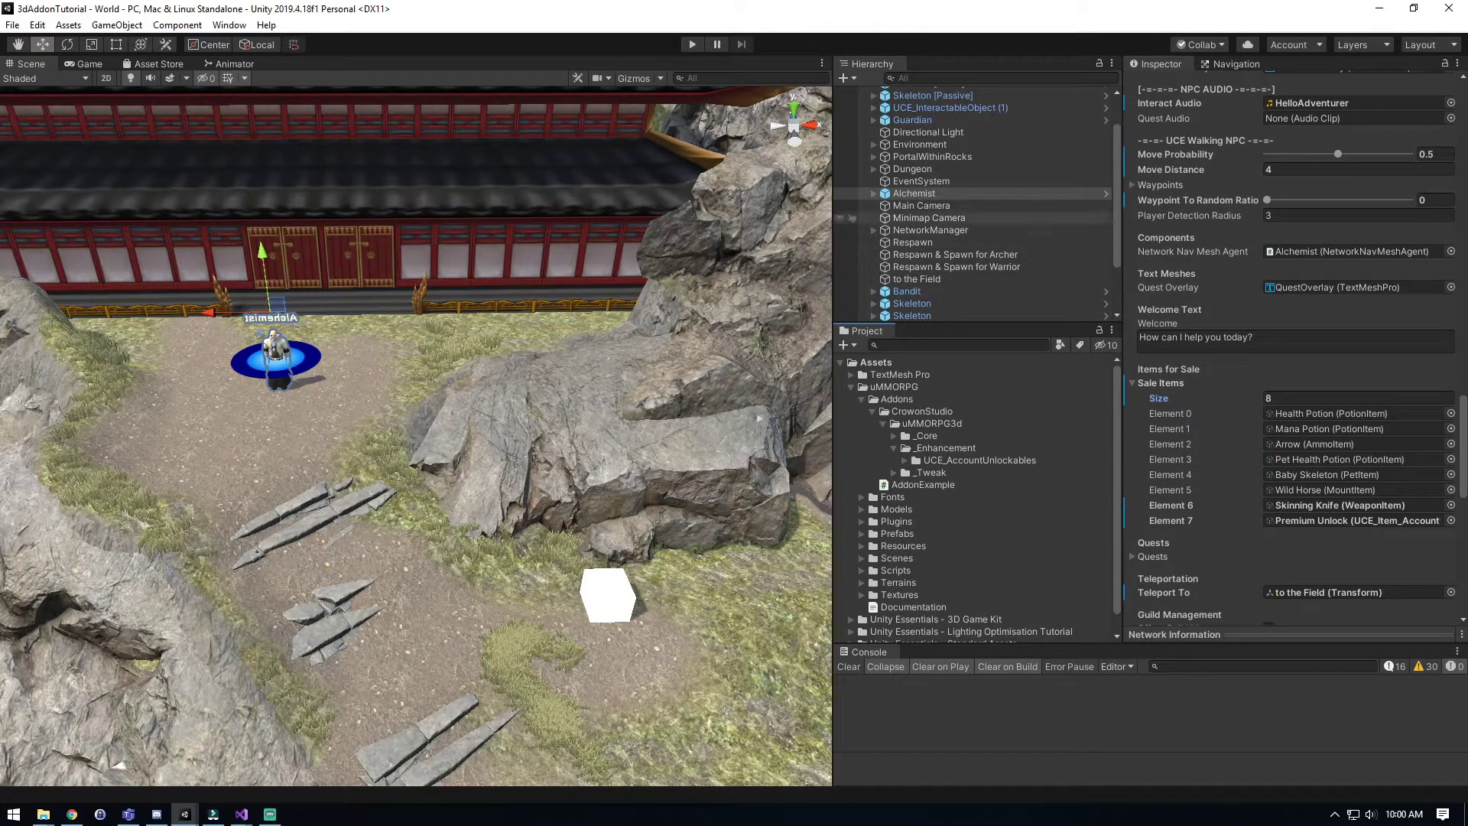
left_click(894, 448)
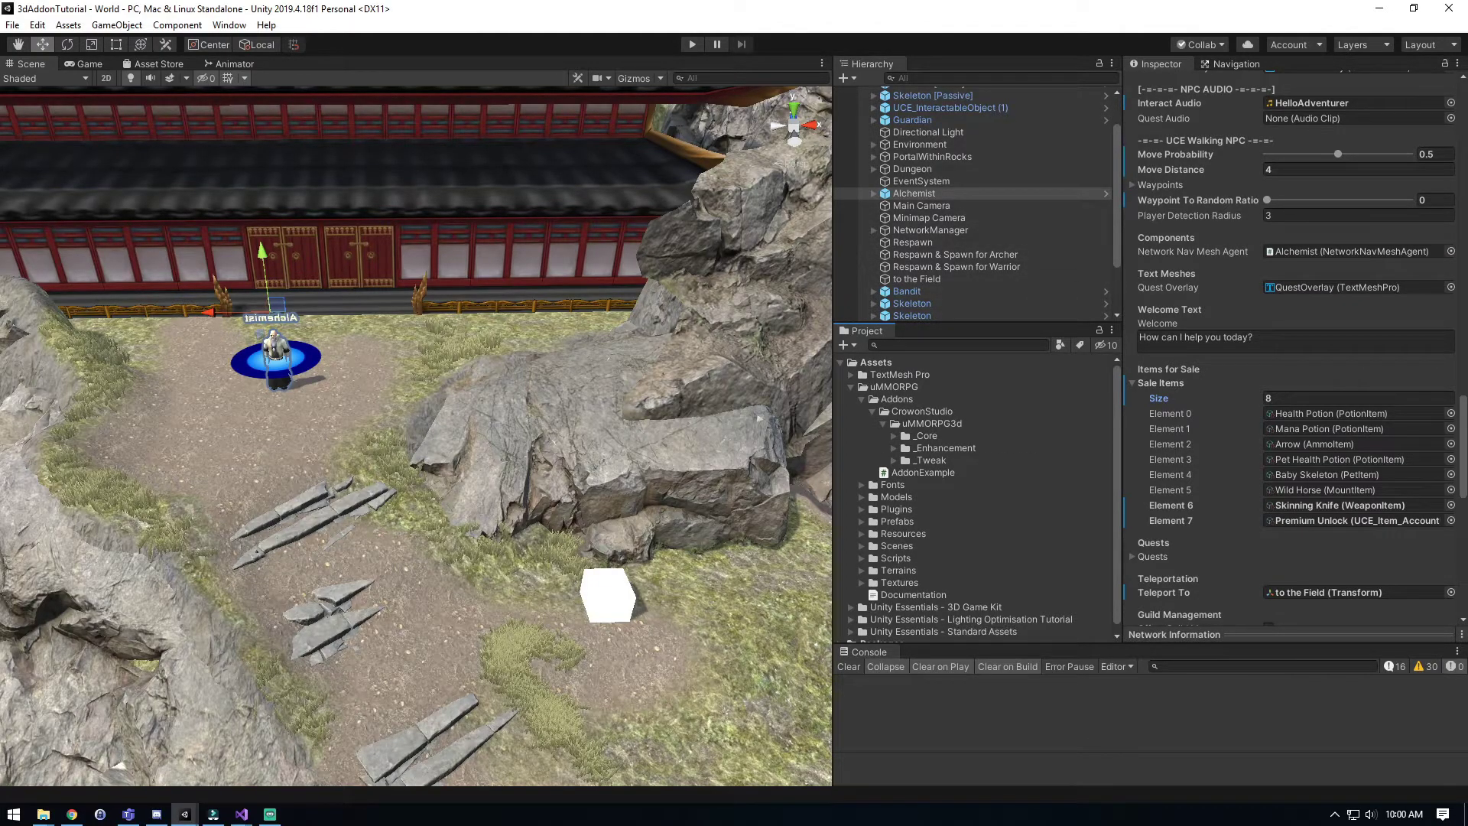
left_click(894, 448)
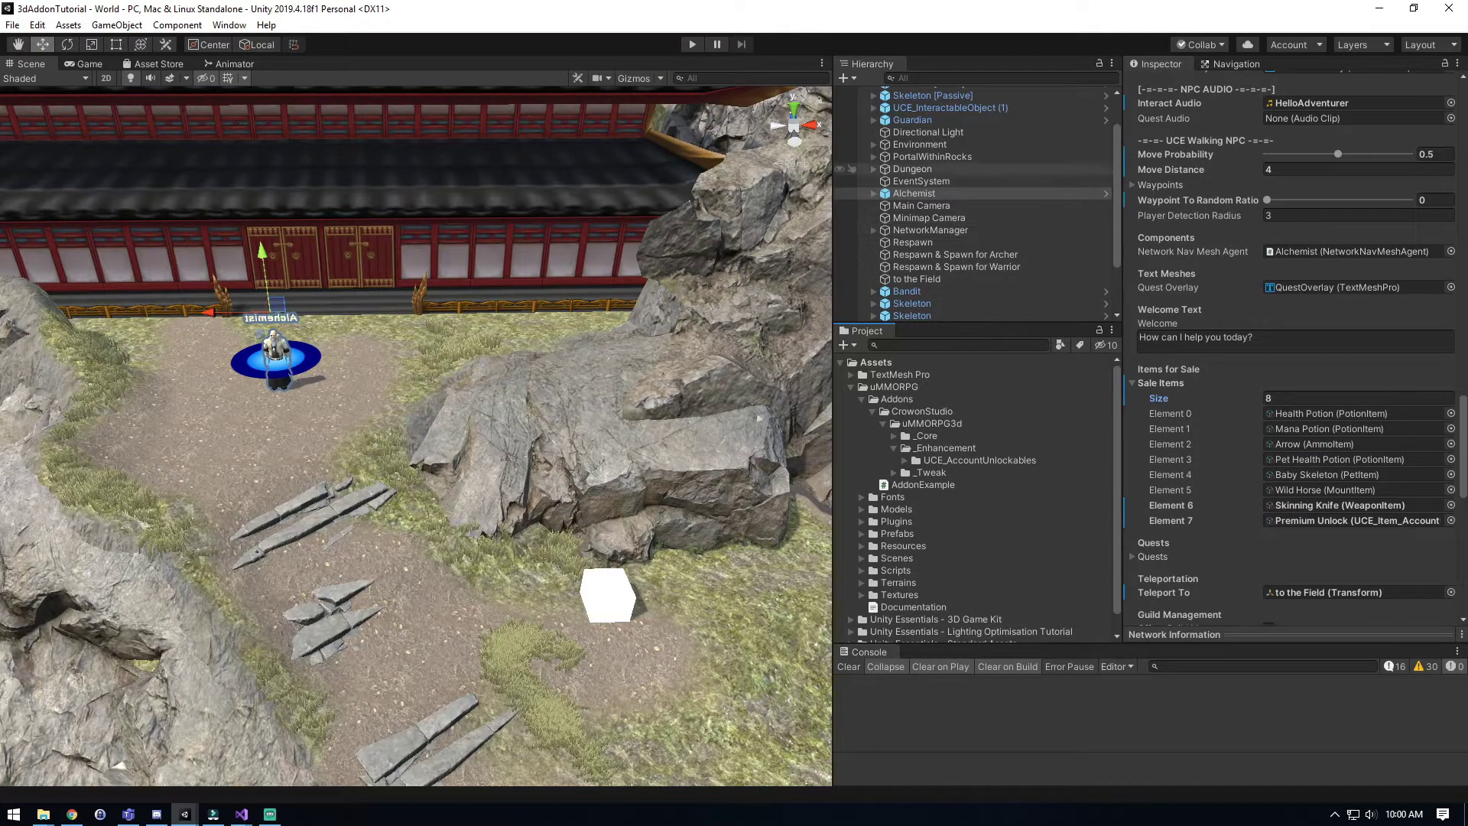
Start play mode, enter the game world with the existing character and open the Alchemist's buy and sell window.
key("ctrl+p")
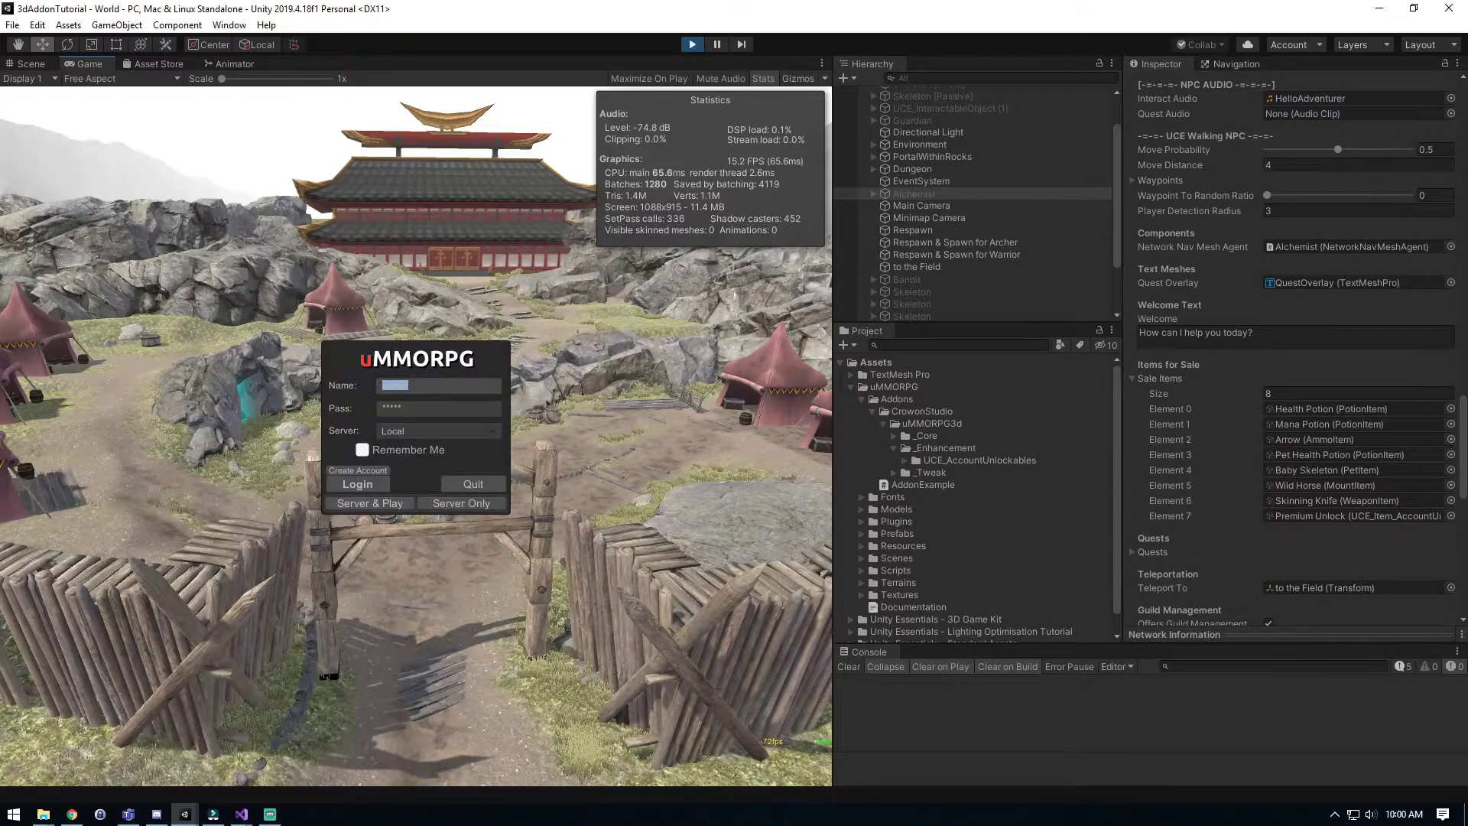
left_click(371, 503)
left_click(326, 401)
left_click(558, 712)
double_click(472, 371)
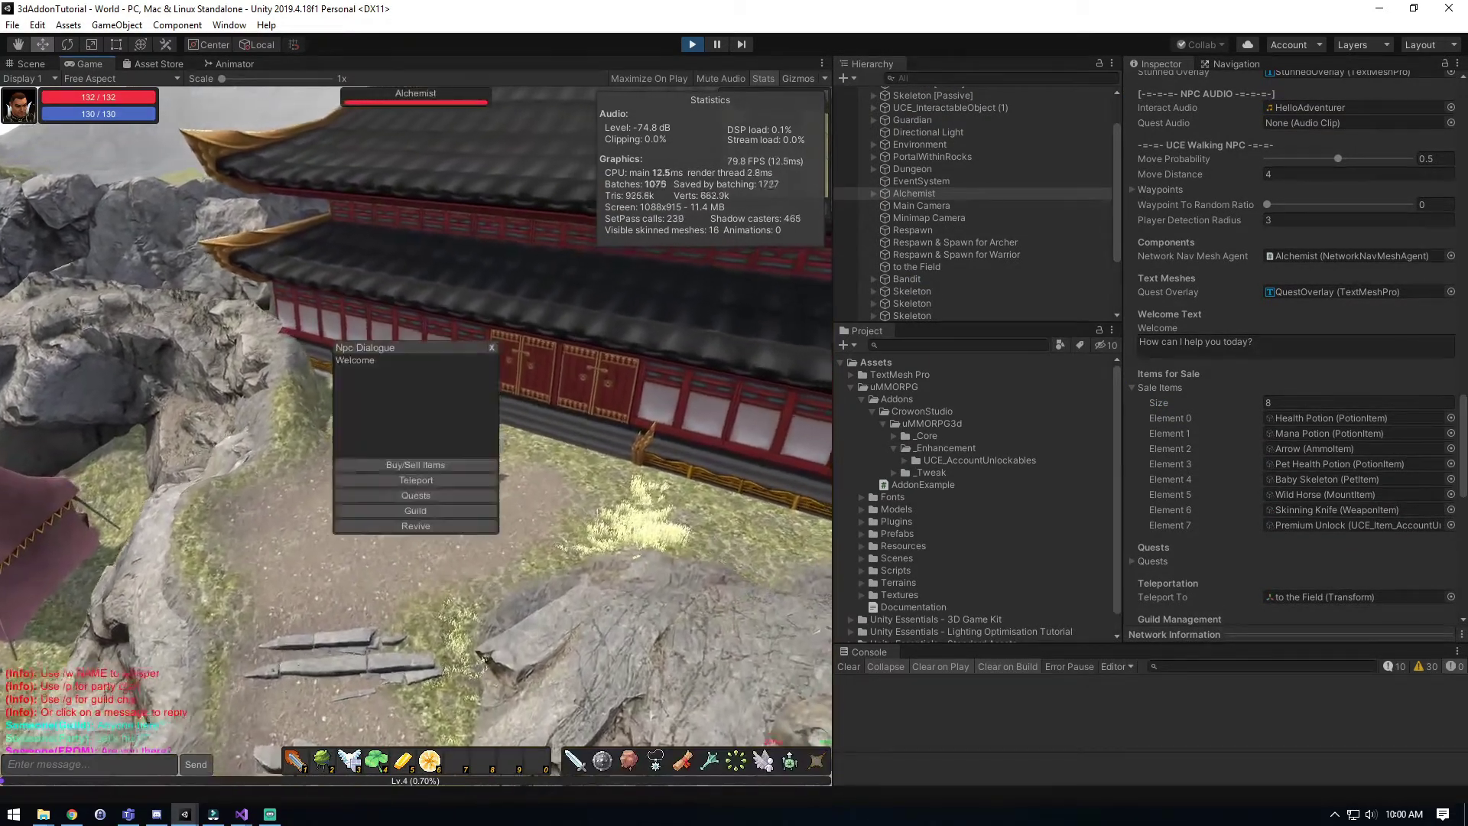
left_click(415, 465)
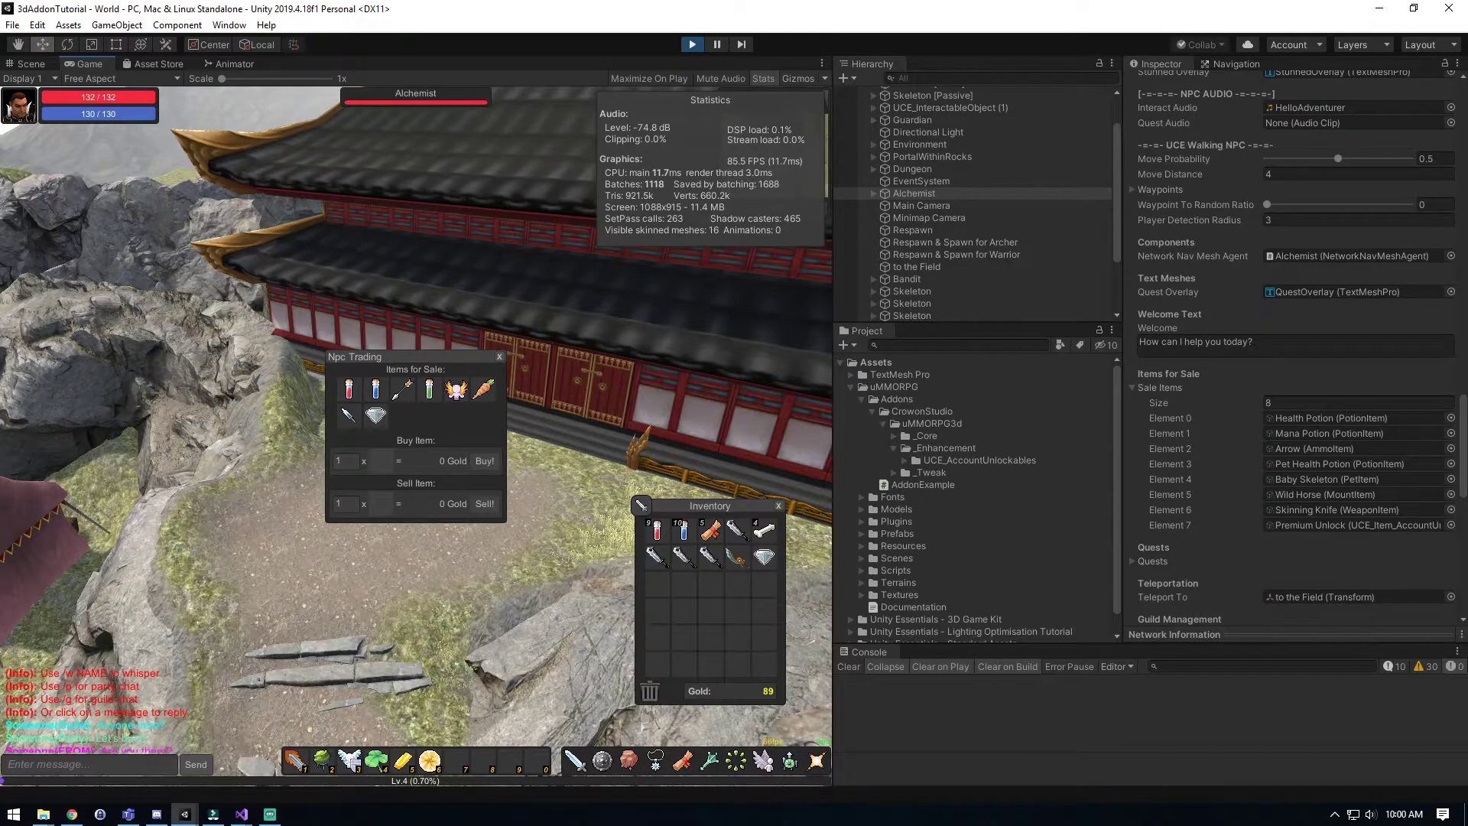
Close the Alchemist's trading window and use the Premium Unlock item from the character's inventory.
left_click(499, 357)
key("s")
left_click(764, 557)
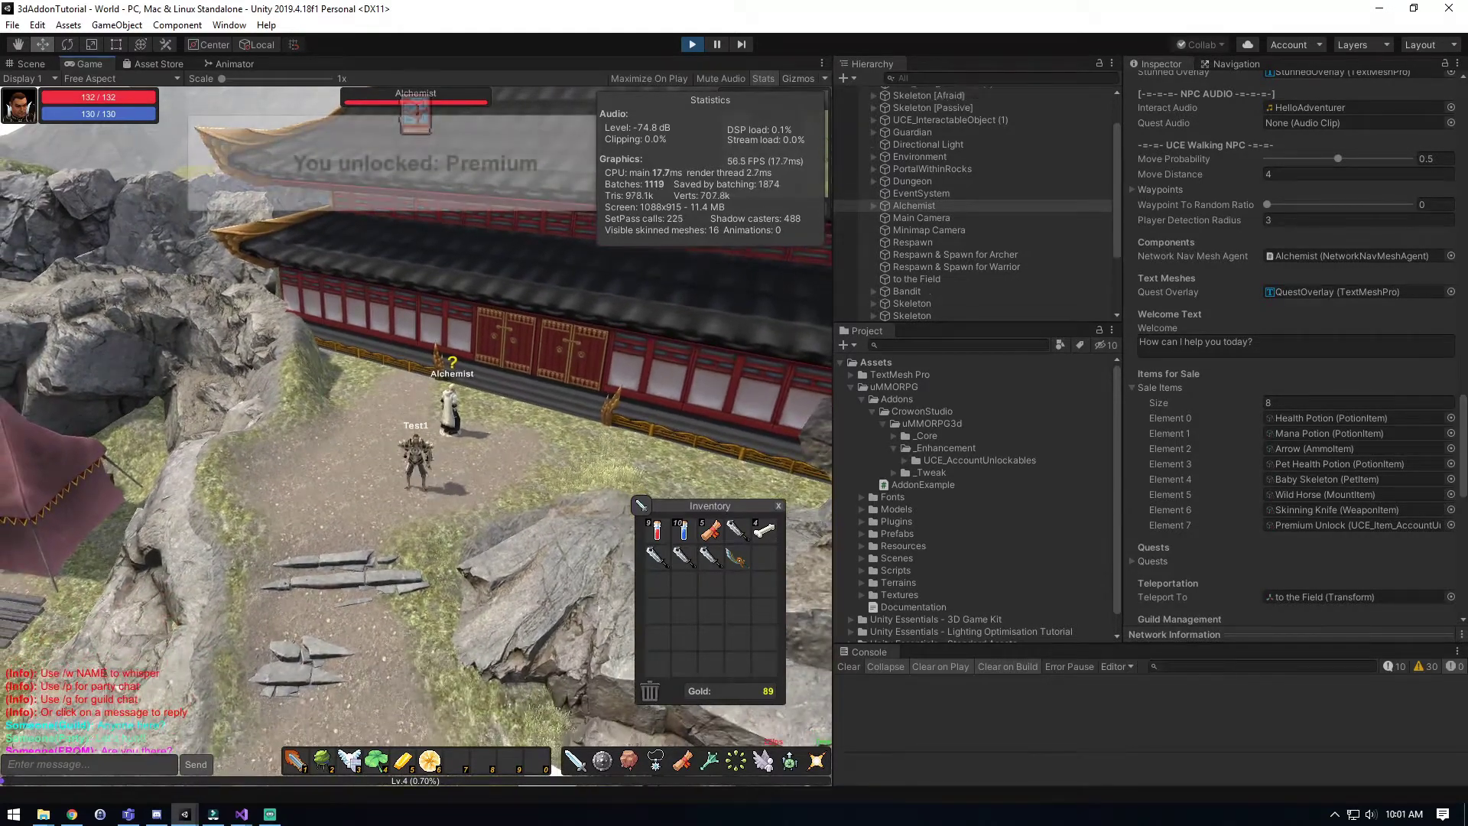
Walk the character to the white cube and interact with it repeatedly to test the Premium requirement.
key("s")
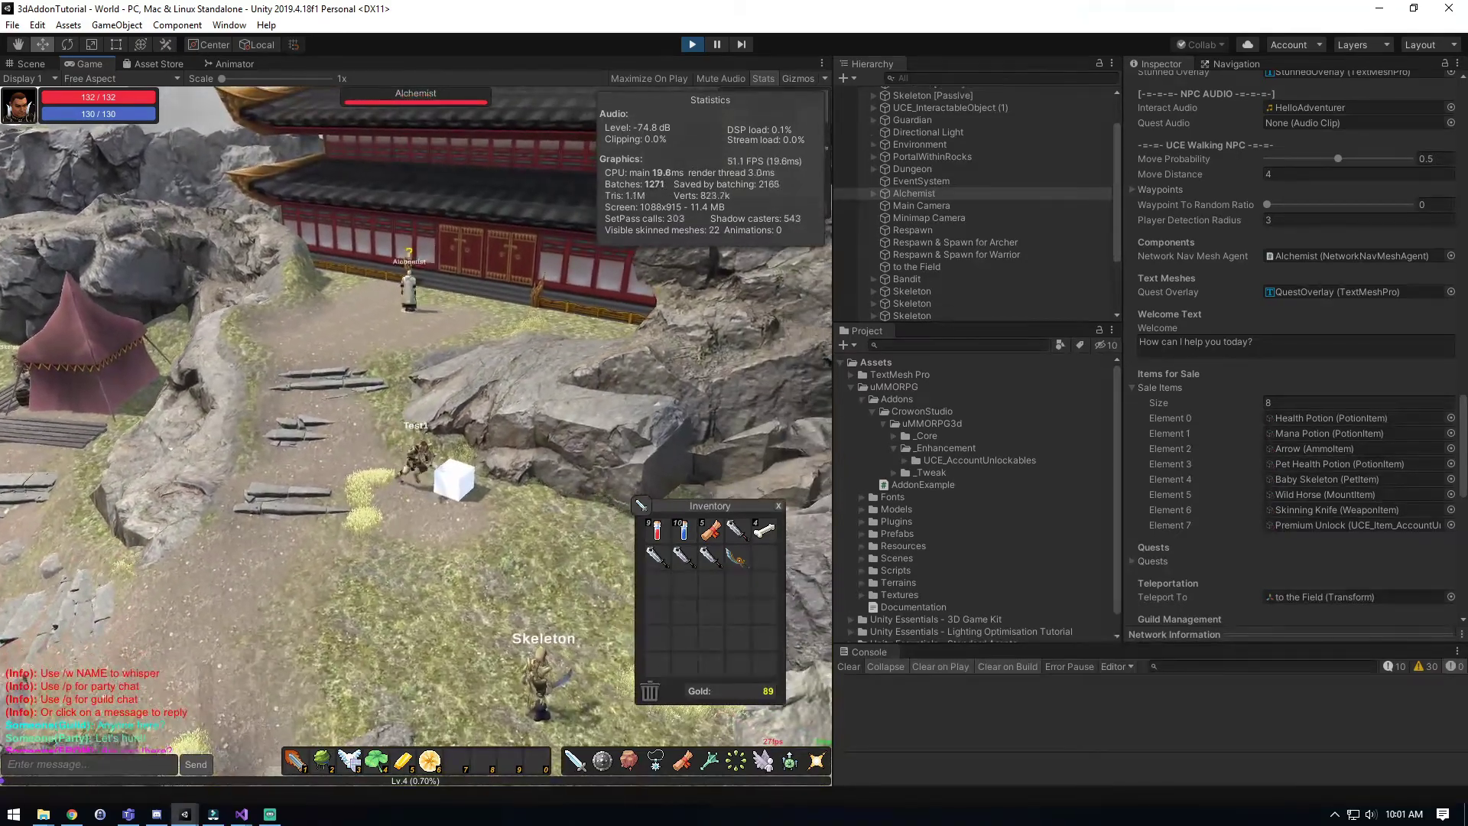
left_click(457, 482)
left_click(445, 478)
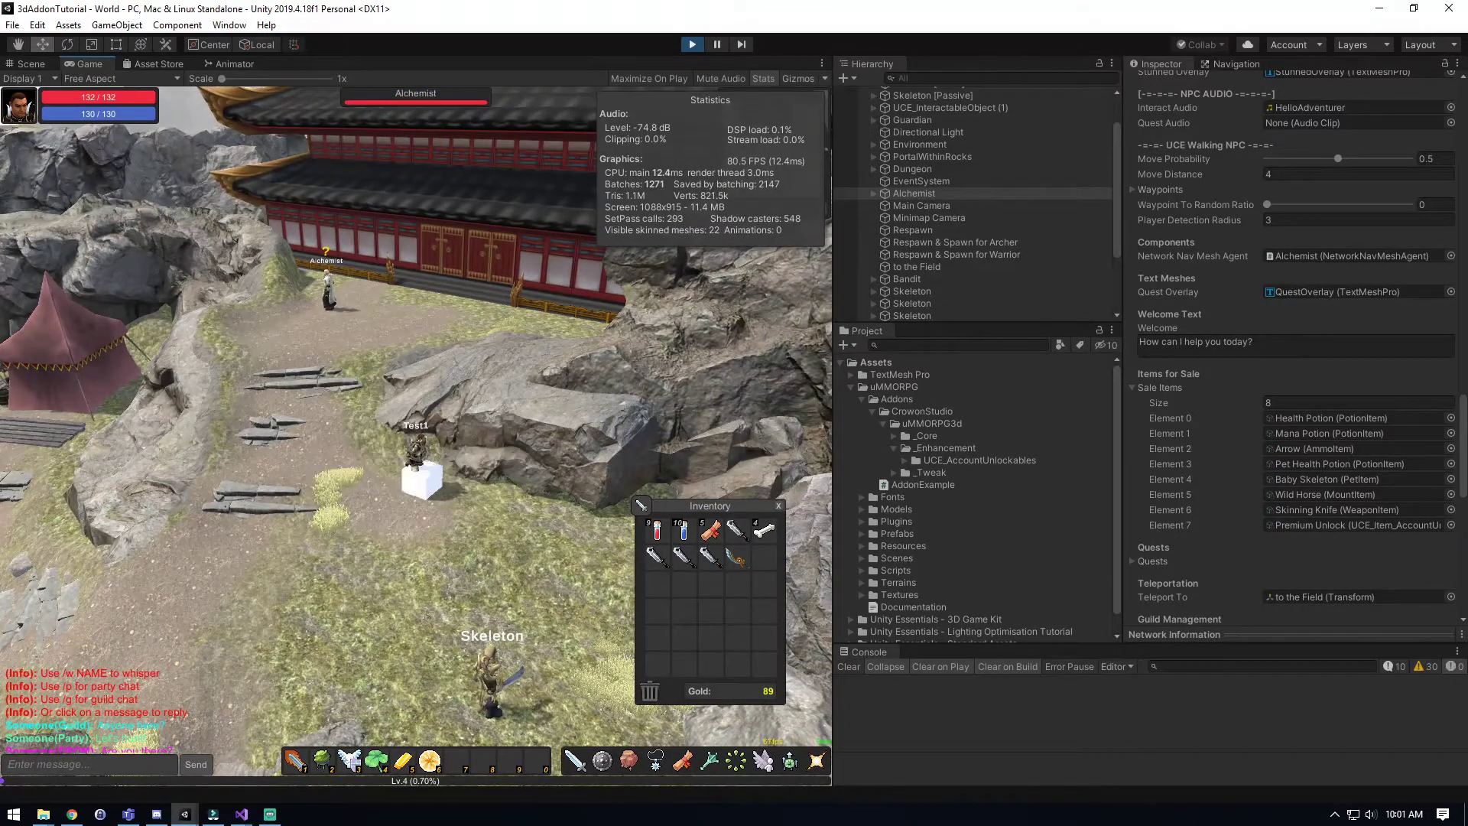
left_click(428, 477)
left_click(441, 480)
left_click(438, 481)
left_click(441, 479)
key("w")
key("a")
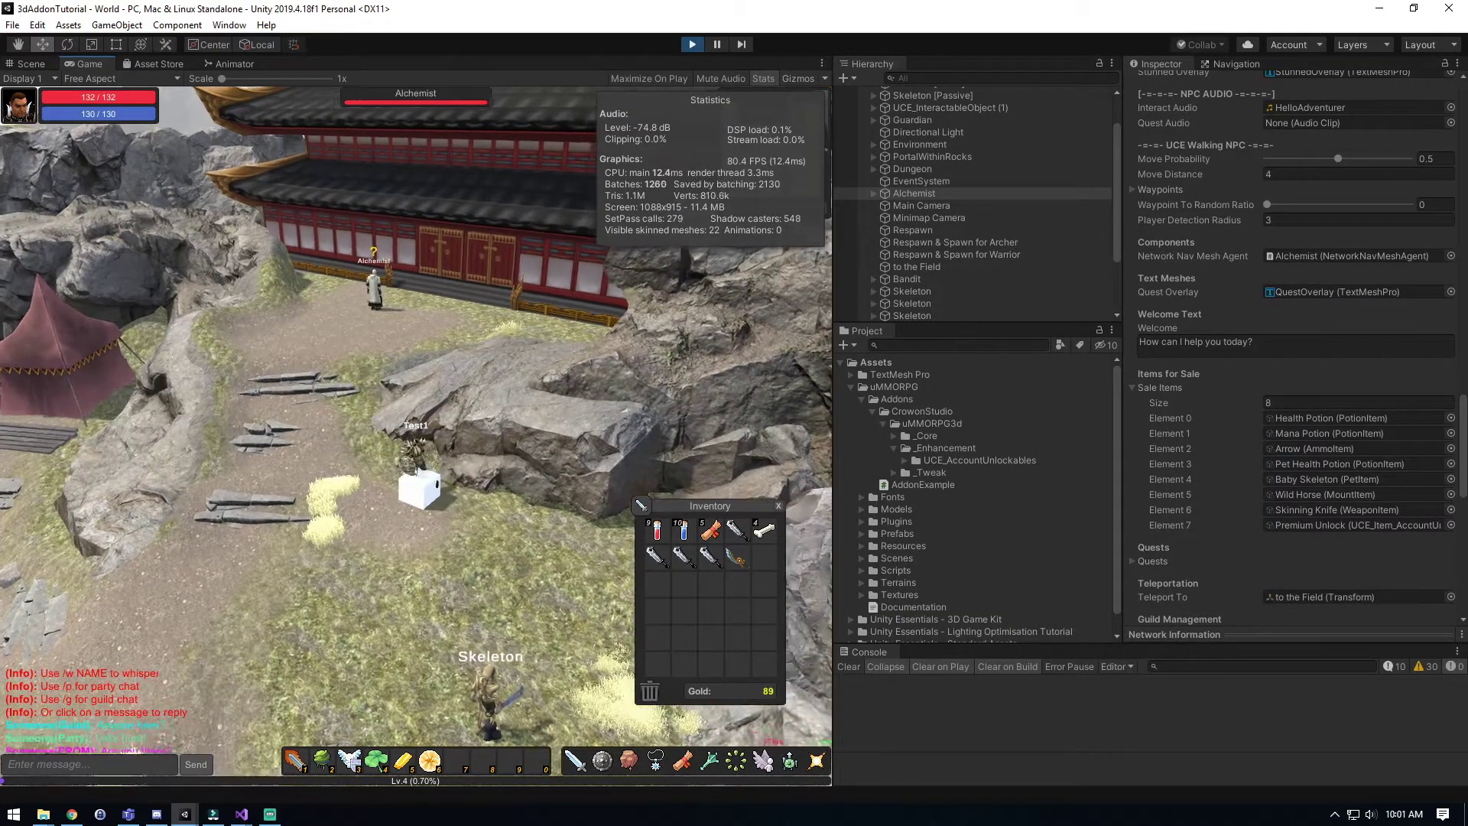